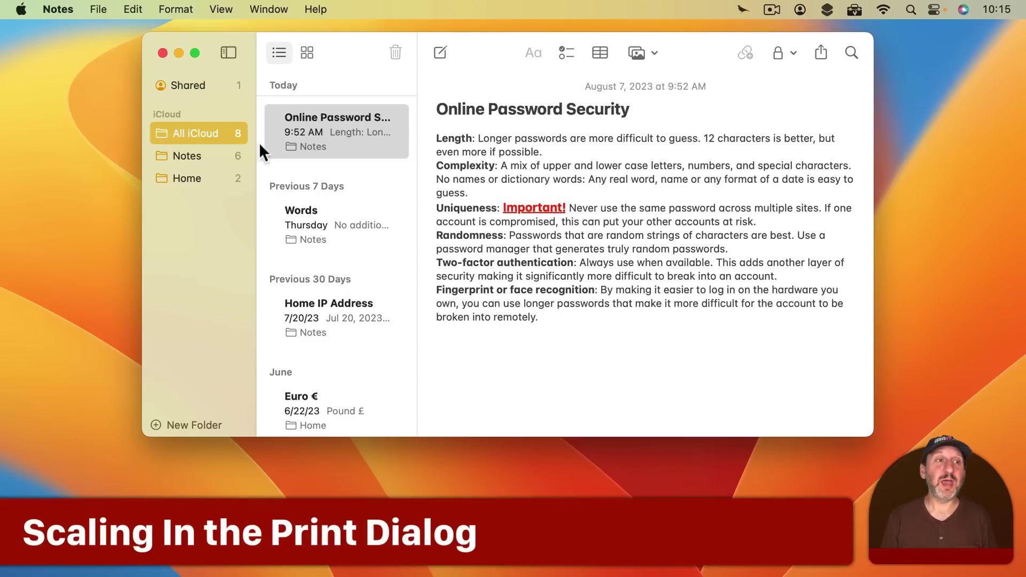
# Step: Bring up the print dialog for the Online Password Security note, keeping the current printer
pyautogui.click(104, 7)
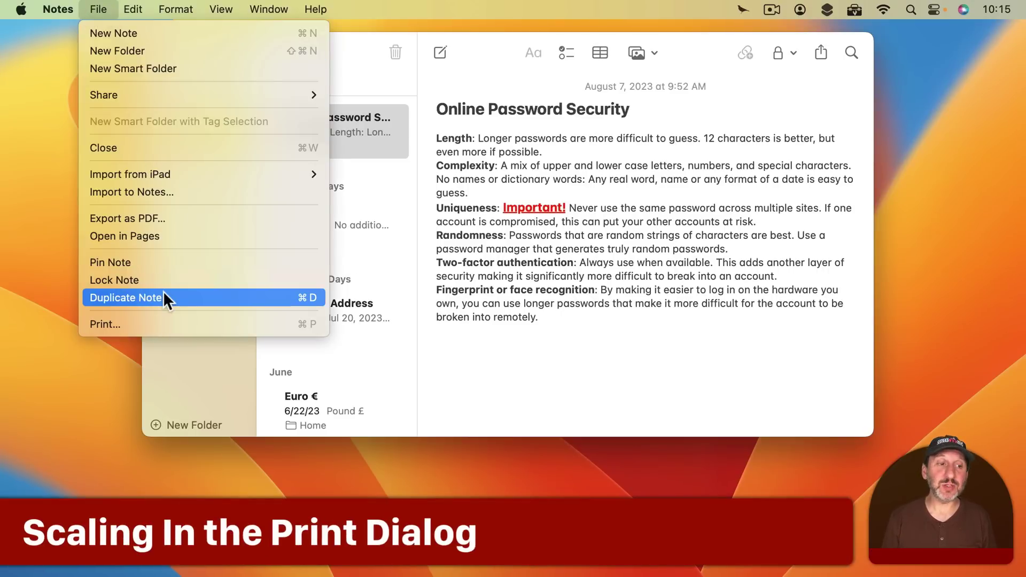
pyautogui.click(166, 321)
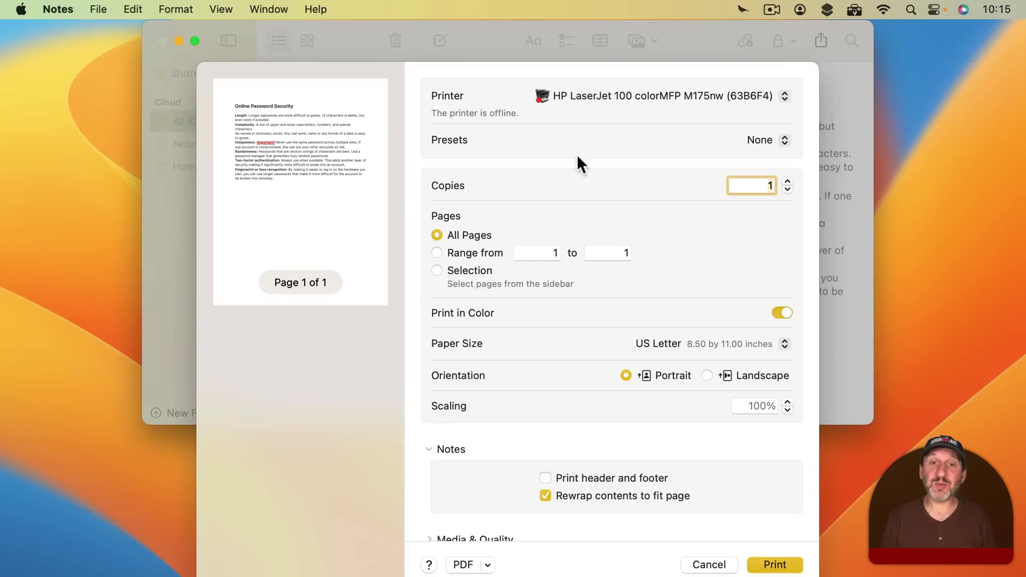
pyautogui.click(600, 96)
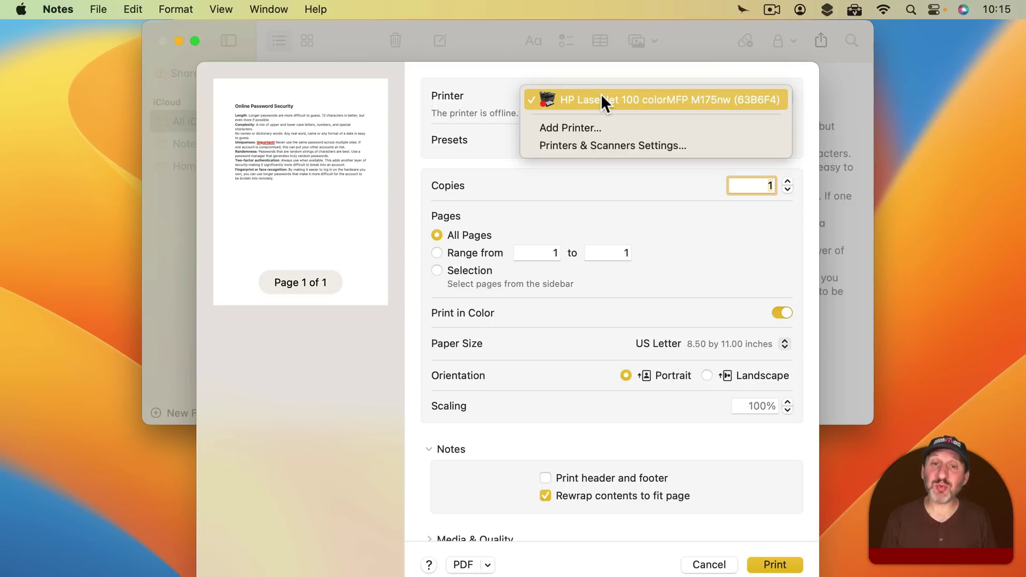
pyautogui.click(600, 89)
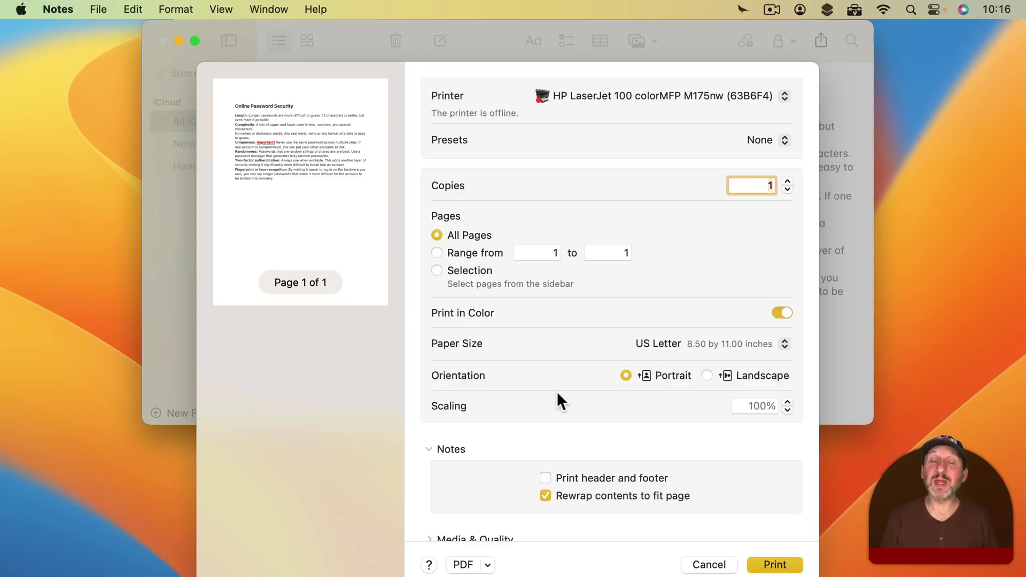
# Step: Try print scaling at 110 and 200, then settle on 50%
pyautogui.click(754, 405)
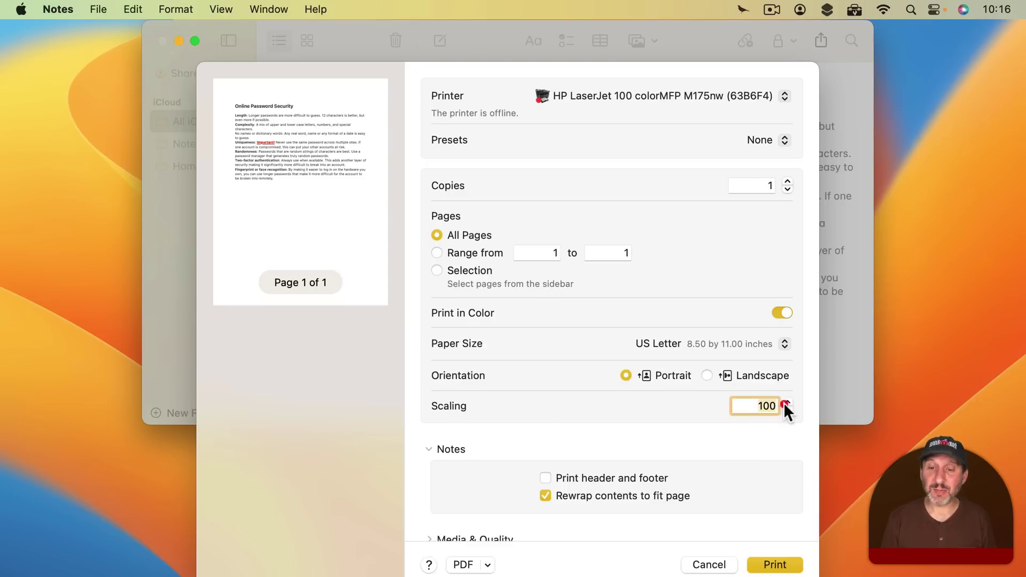
pyautogui.write('110')
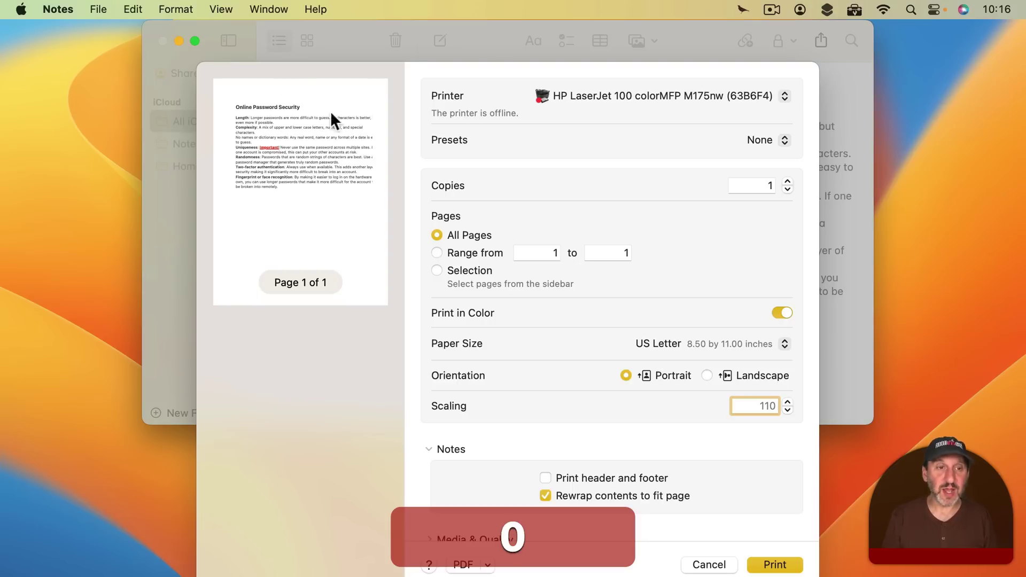
pyautogui.doubleClick(757, 405)
pyautogui.write('200')
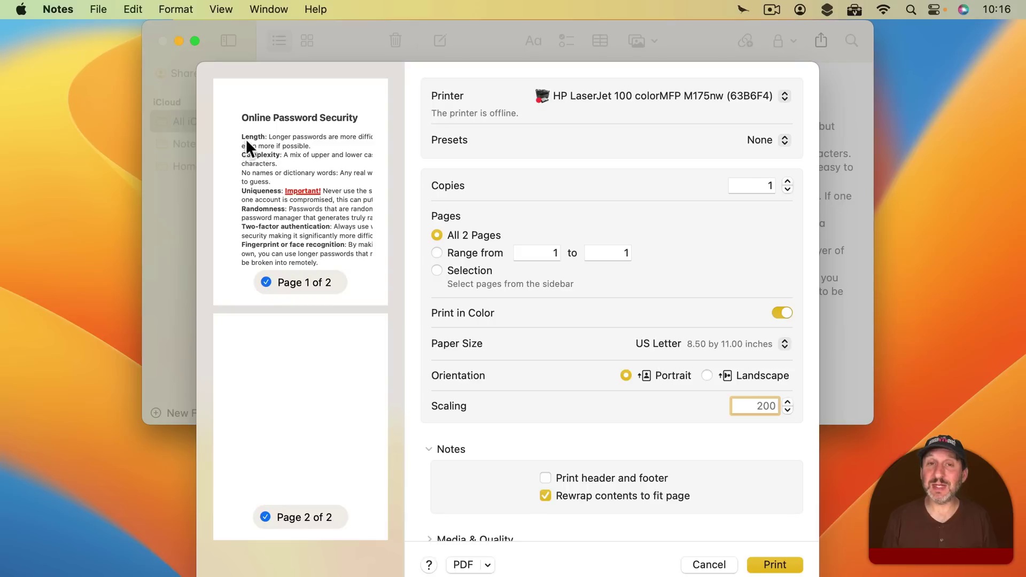
pyautogui.doubleClick(766, 405)
pyautogui.write('50')
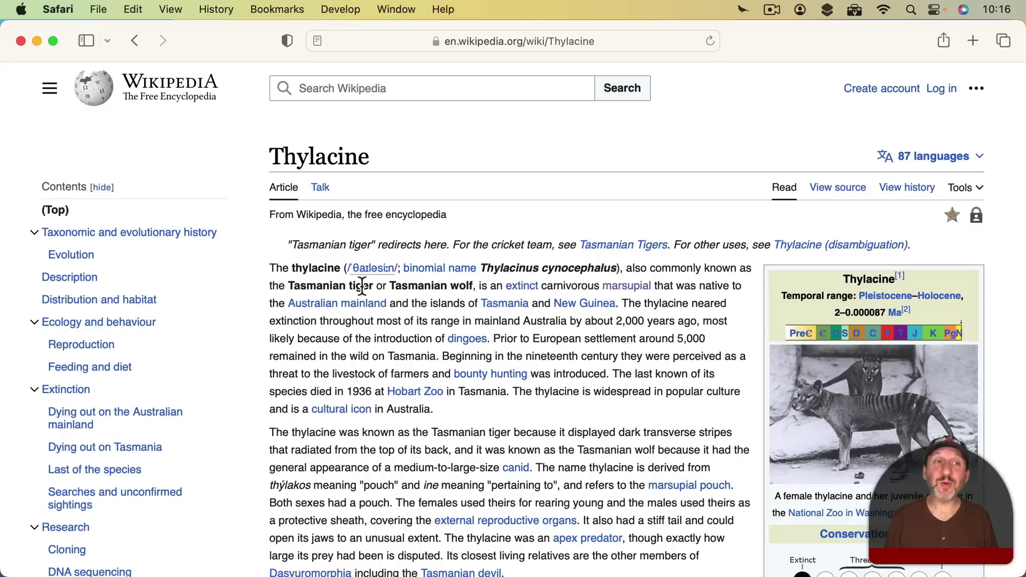
# Step: Print the Thylacine article at 50% scale, cutting it from 32 to 16 pages
pyautogui.click(99, 9)
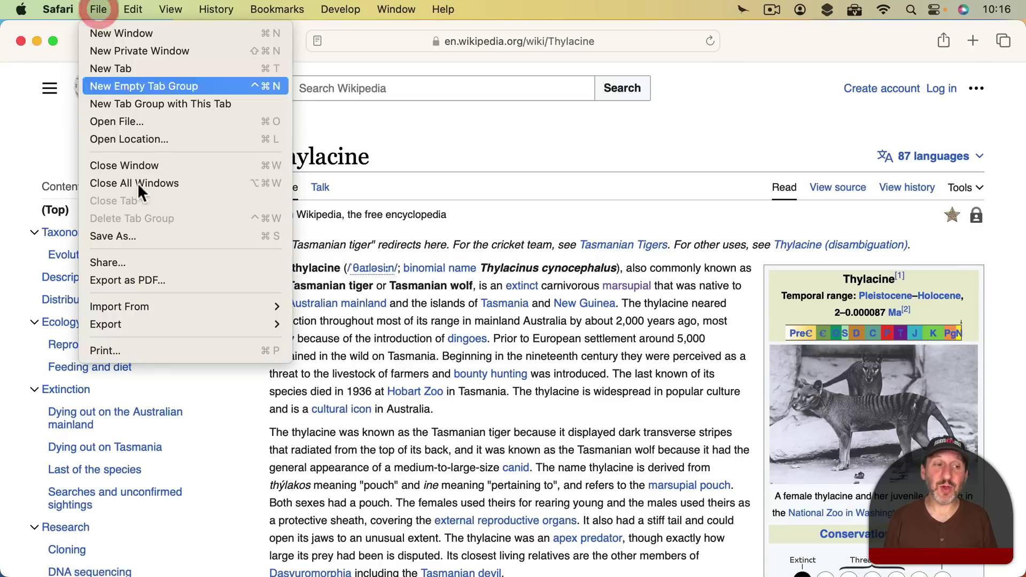
pyautogui.click(153, 351)
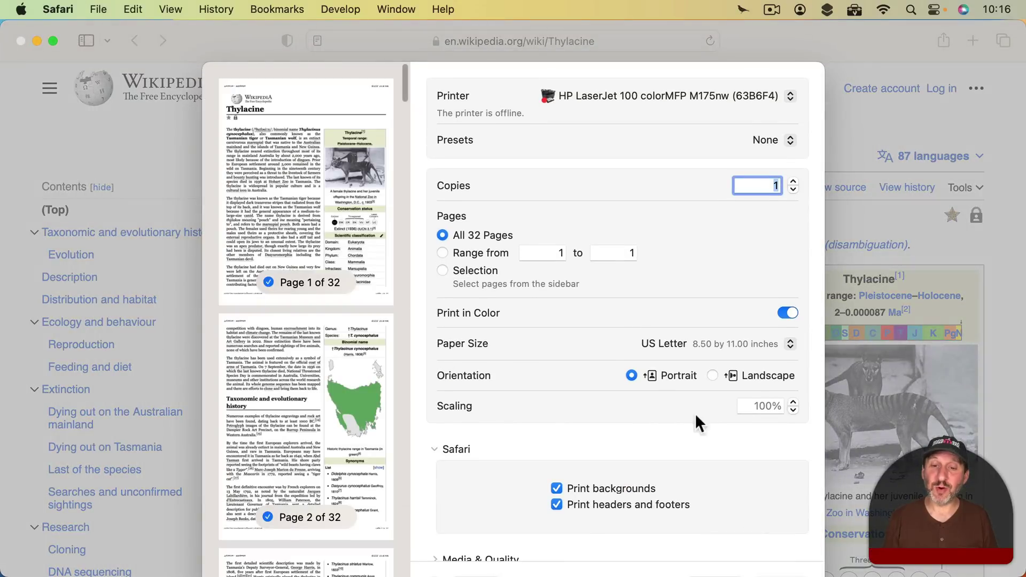
pyautogui.click(768, 407)
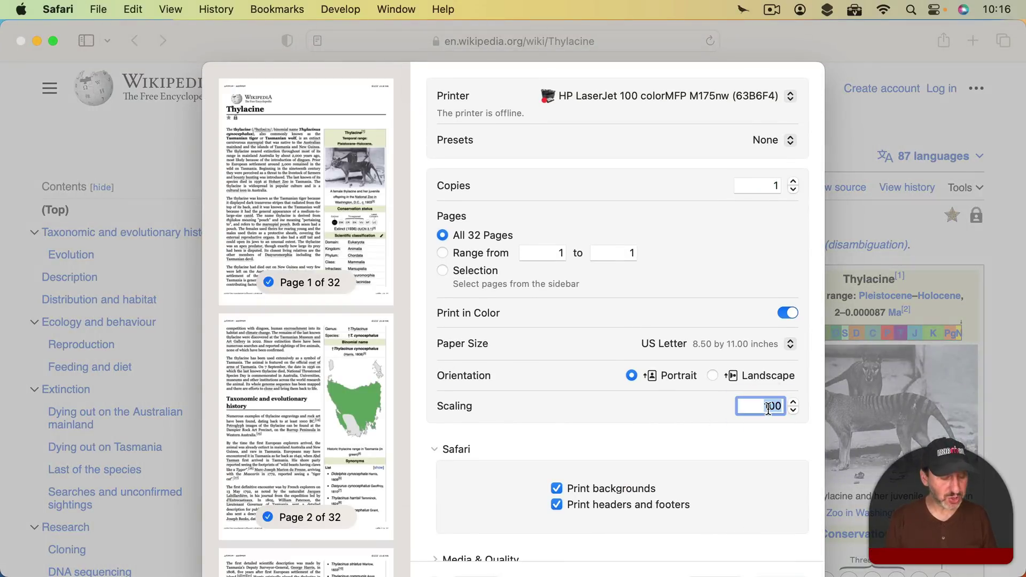
pyautogui.write('50')
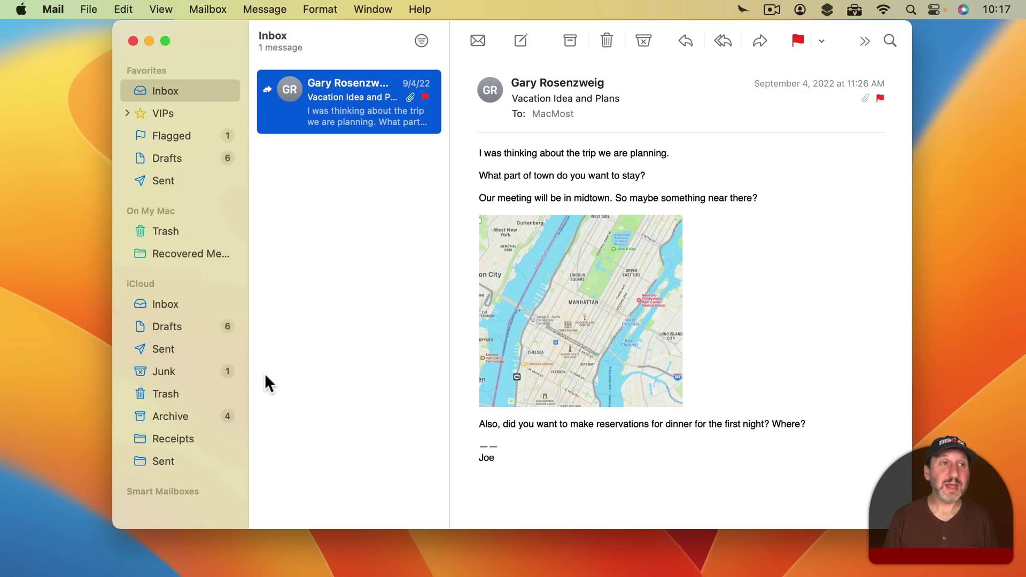
# Step: Set the Vacation Idea and Plans message's print scaling to 150%
pyautogui.click(86, 10)
pyautogui.click(133, 290)
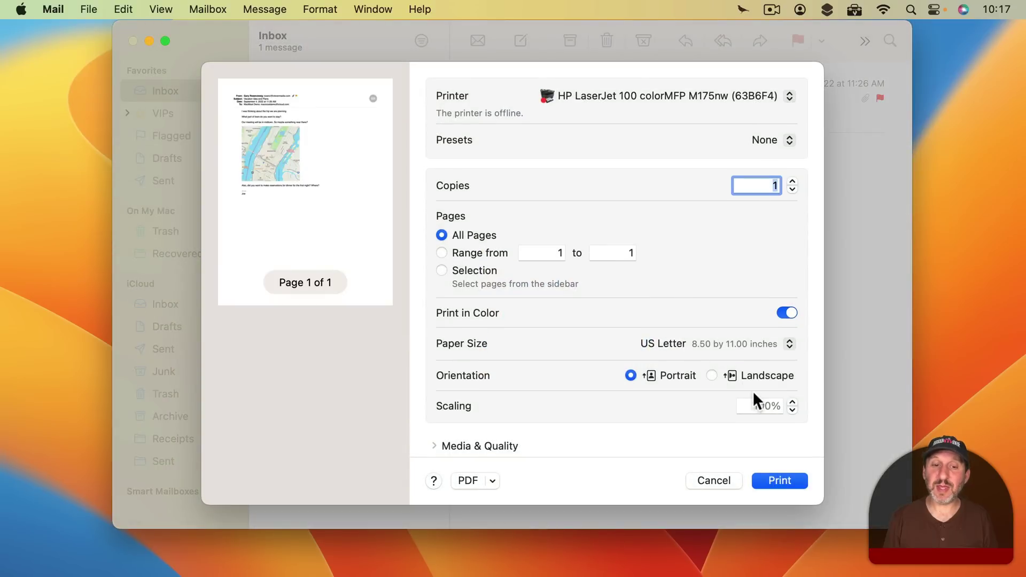
pyautogui.doubleClick(765, 405)
pyautogui.write('1')
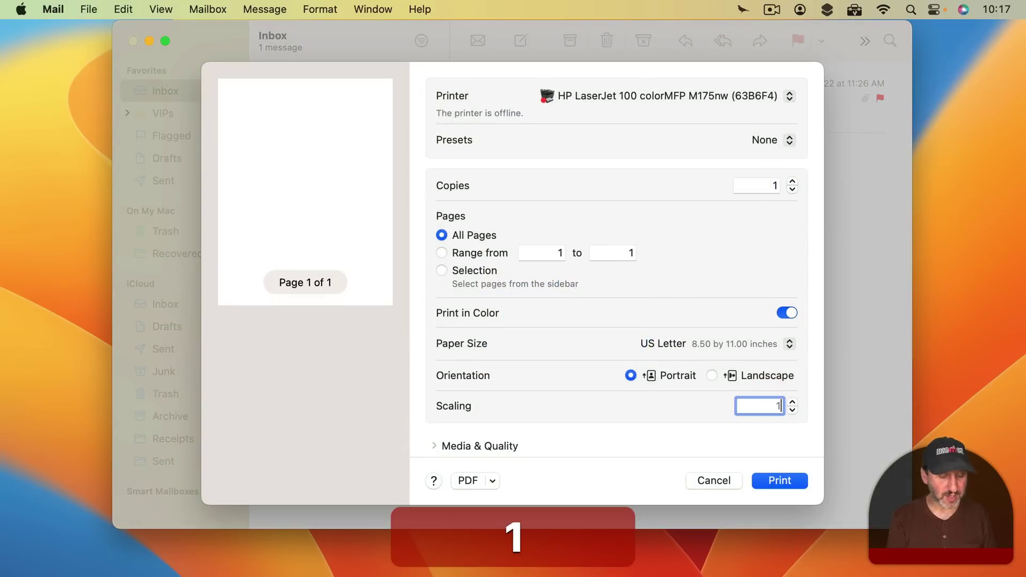
pyautogui.write('50')
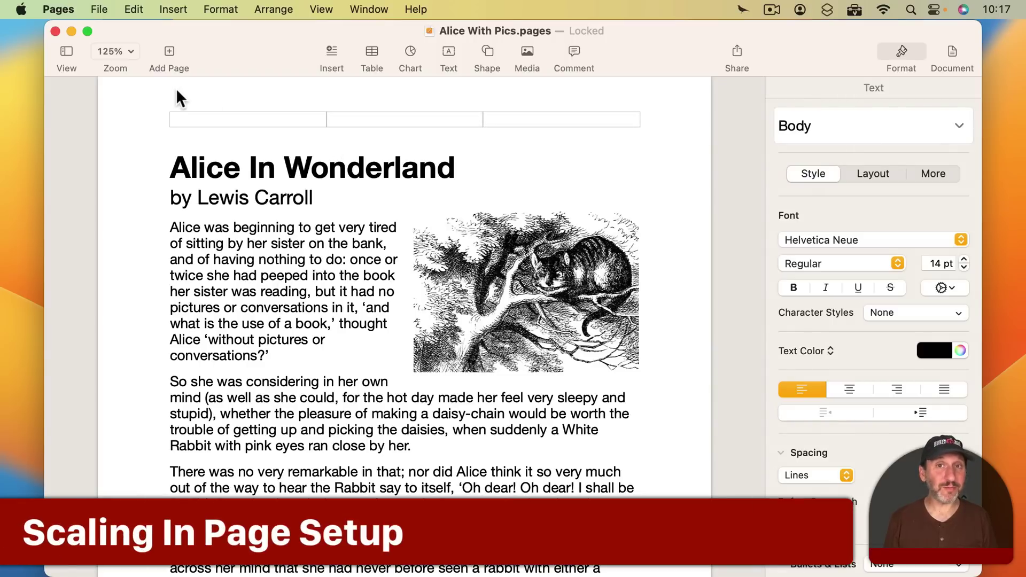
pyautogui.click(99, 9)
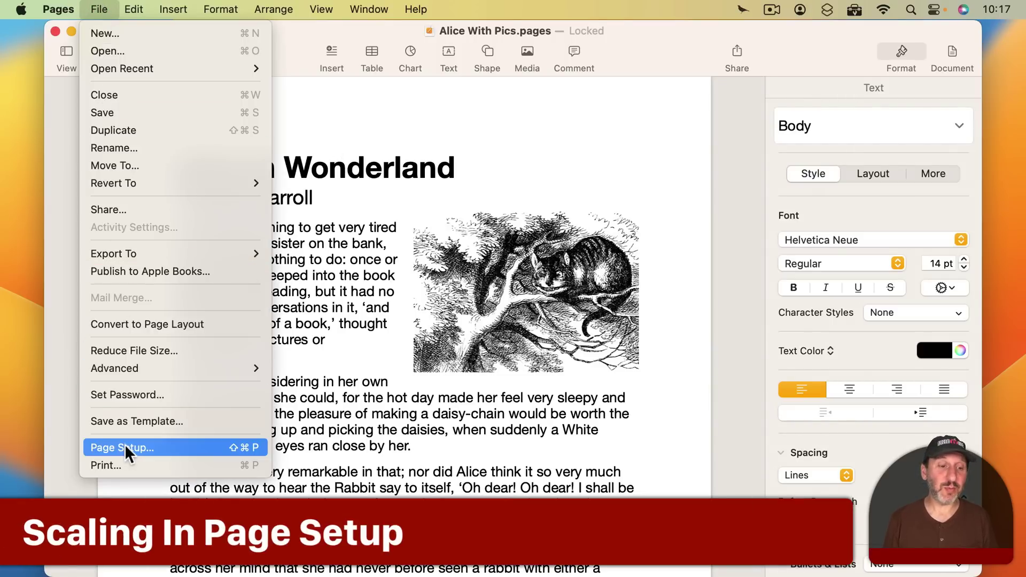
pyautogui.click(126, 464)
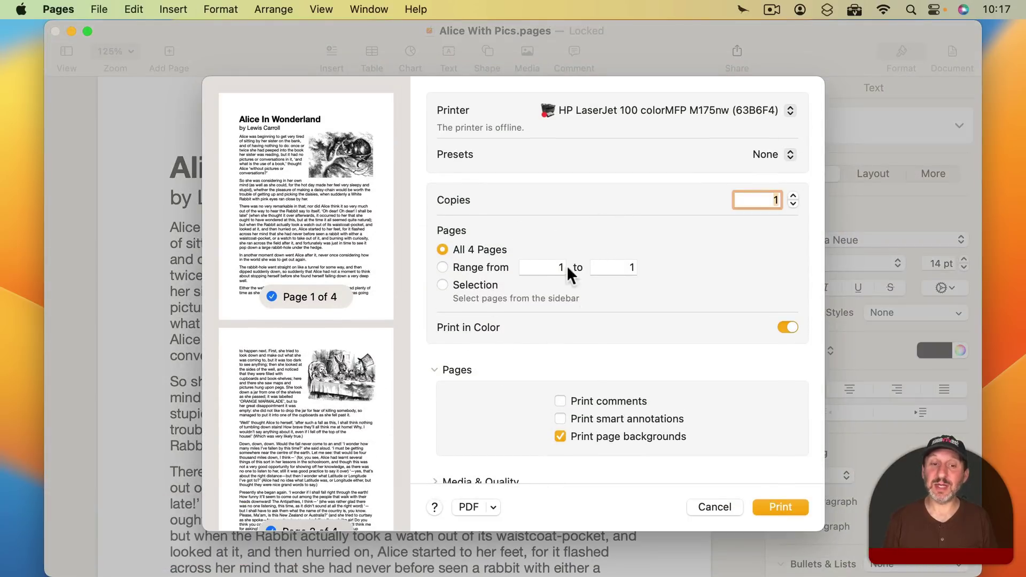
pyautogui.scroll(-5, 582, 376)
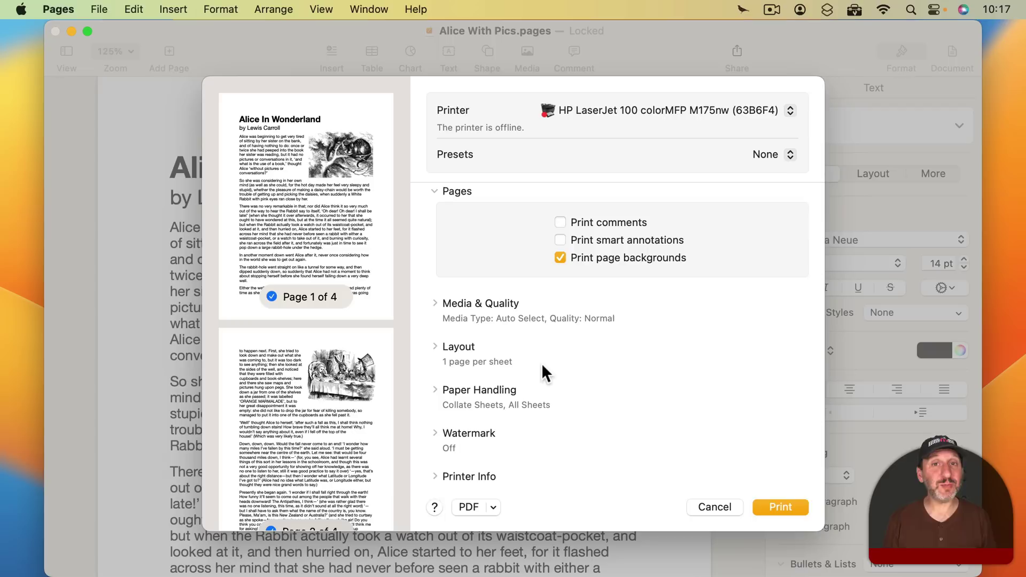
pyautogui.click(715, 507)
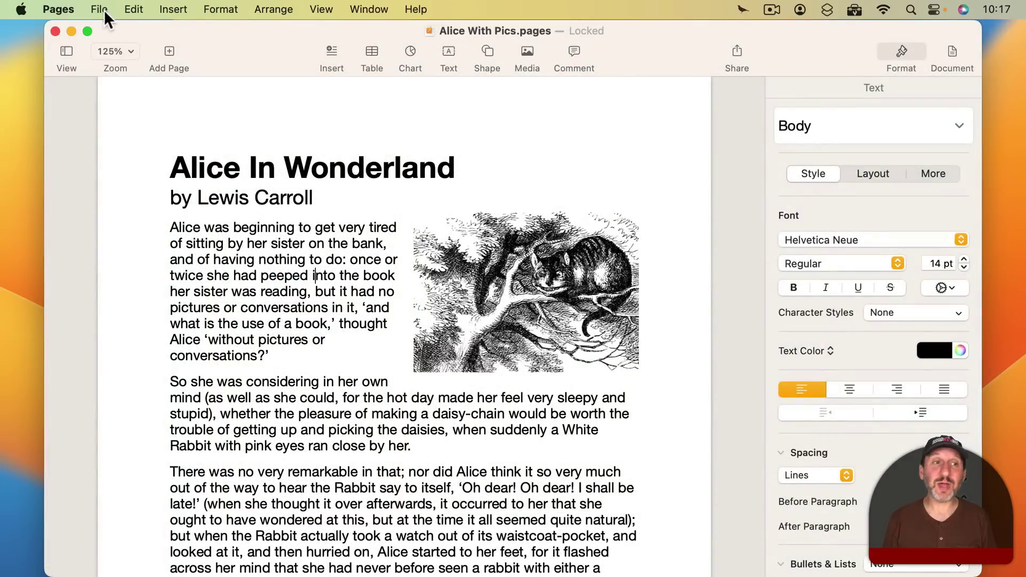
# Step: Change the Alice With Pics Page Setup scaling from 100 to 120%
pyautogui.click(100, 11)
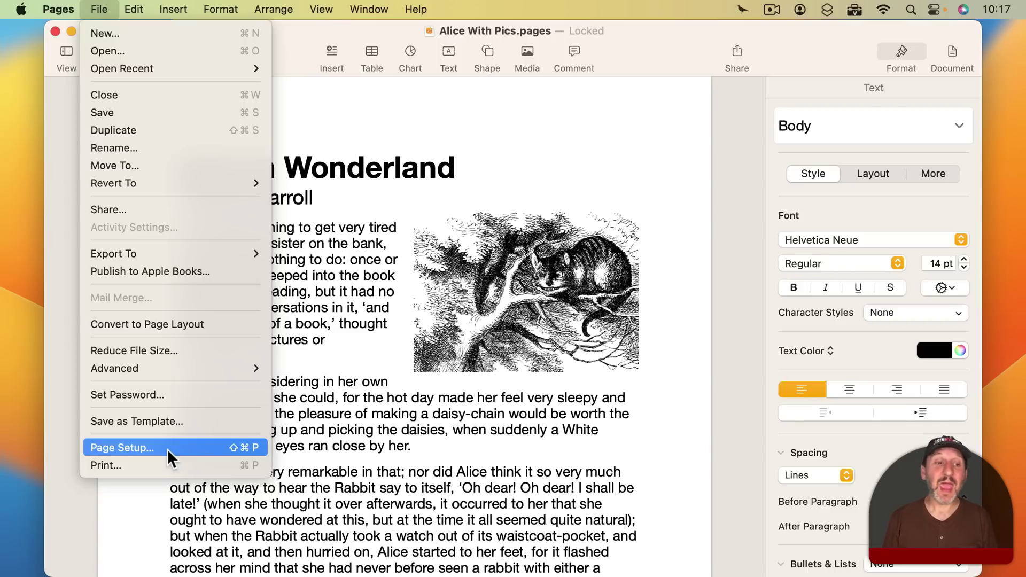
pyautogui.click(141, 448)
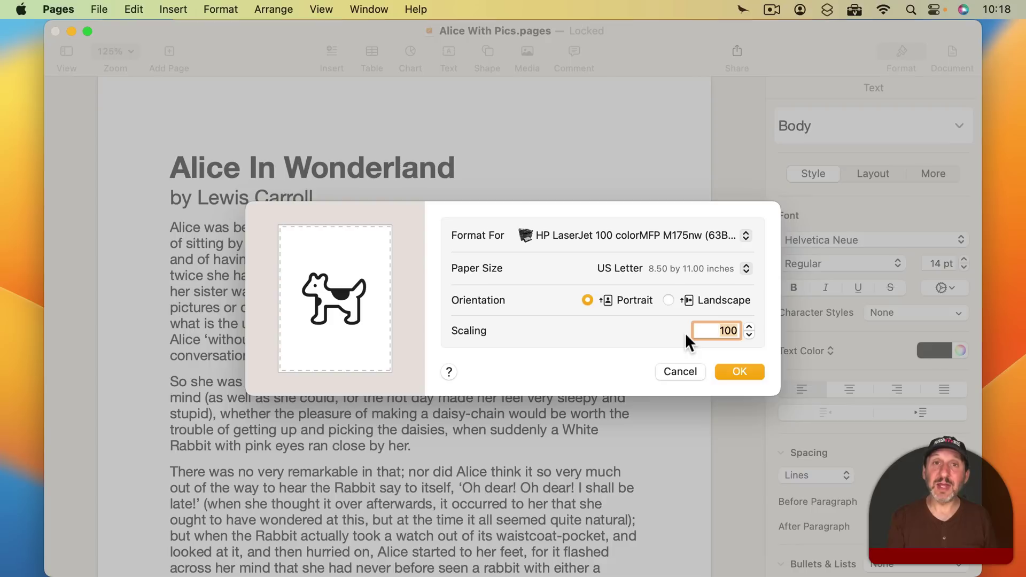
pyautogui.write('120')
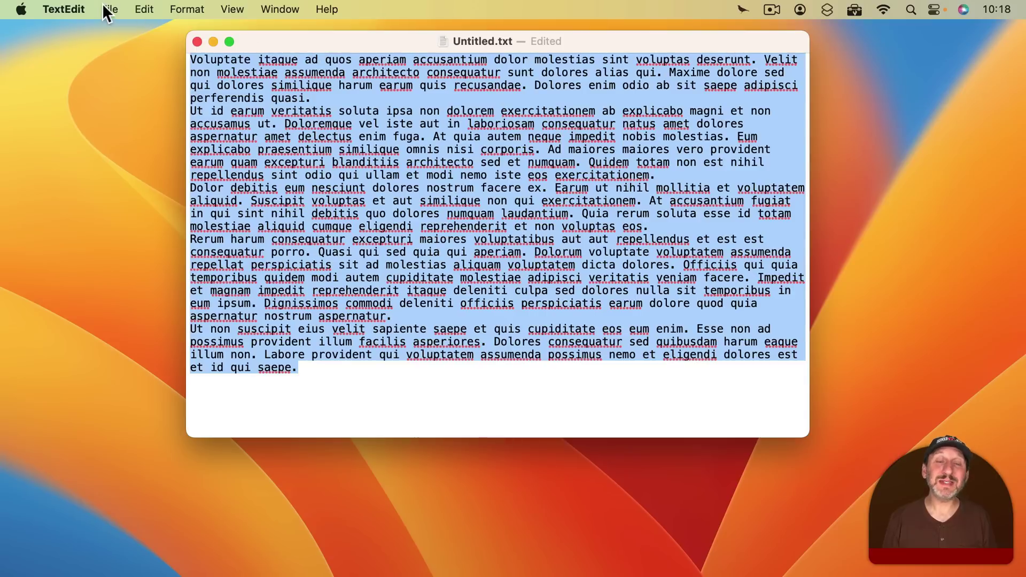
# Step: Bring up Page Setup for the untitled TextEdit document
pyautogui.click(107, 8)
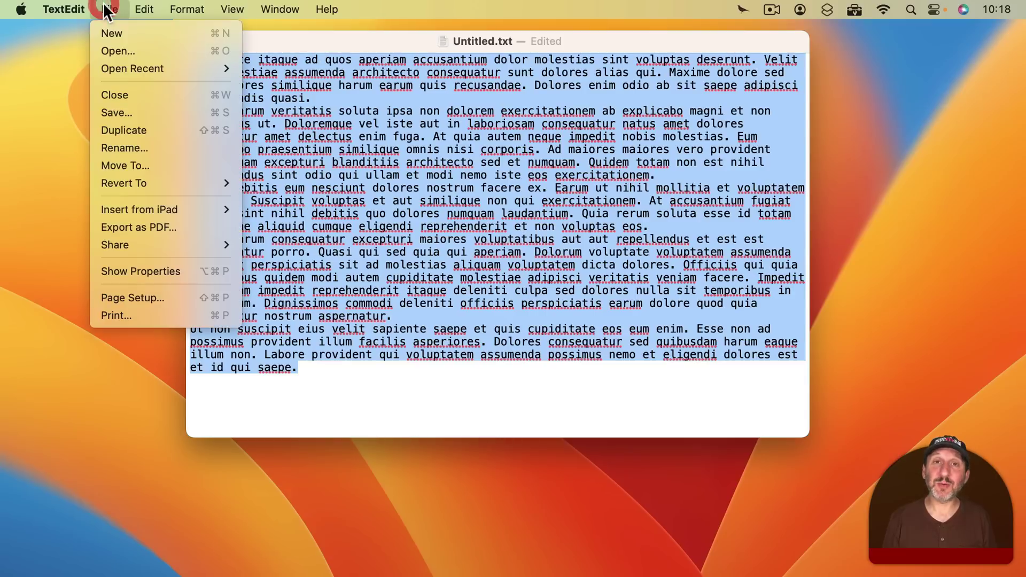
pyautogui.click(142, 298)
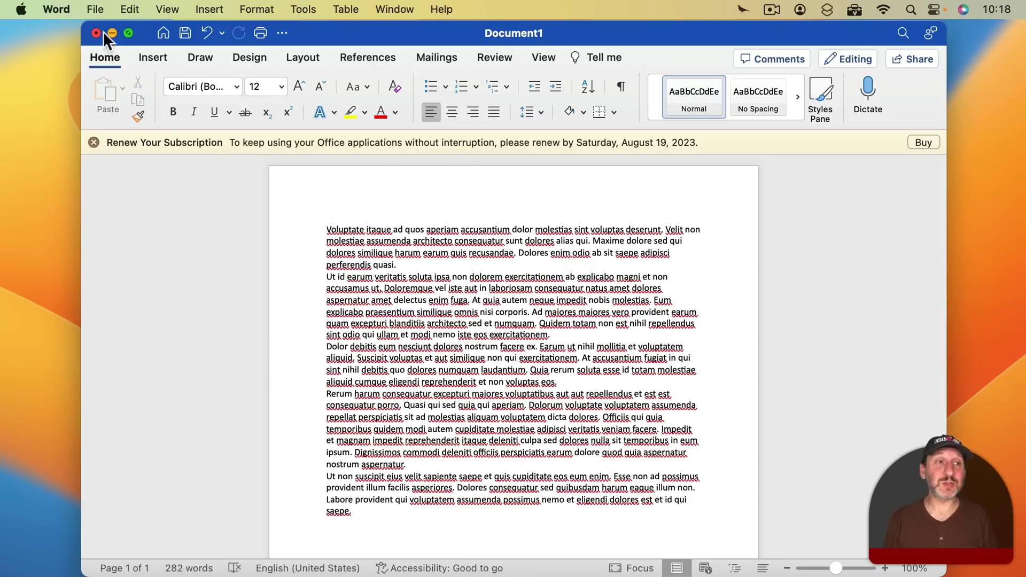
# Step: Bring up Page Setup for Word's Document1
pyautogui.click(95, 10)
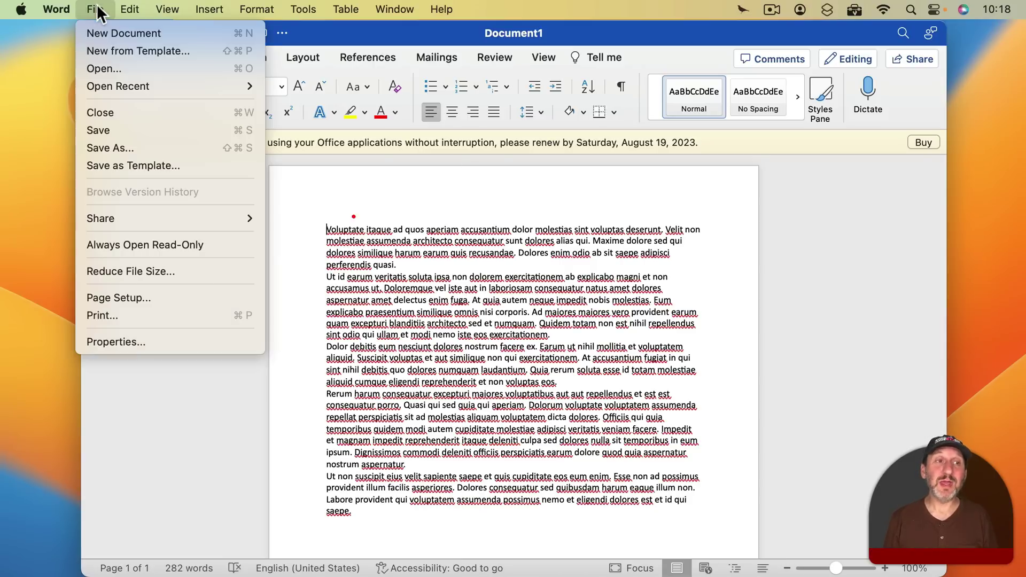
pyautogui.click(157, 295)
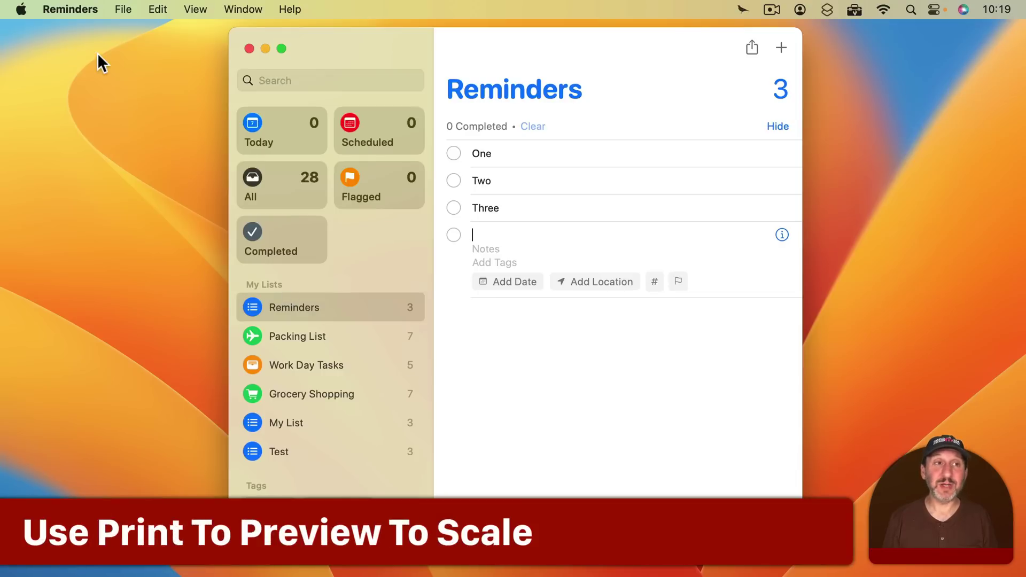
pyautogui.click(120, 10)
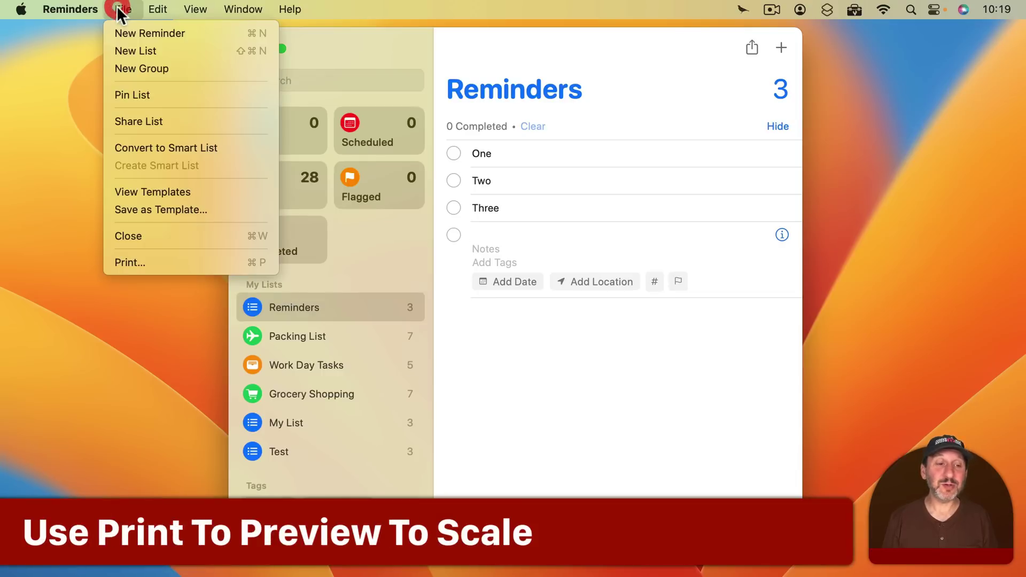
pyautogui.click(175, 262)
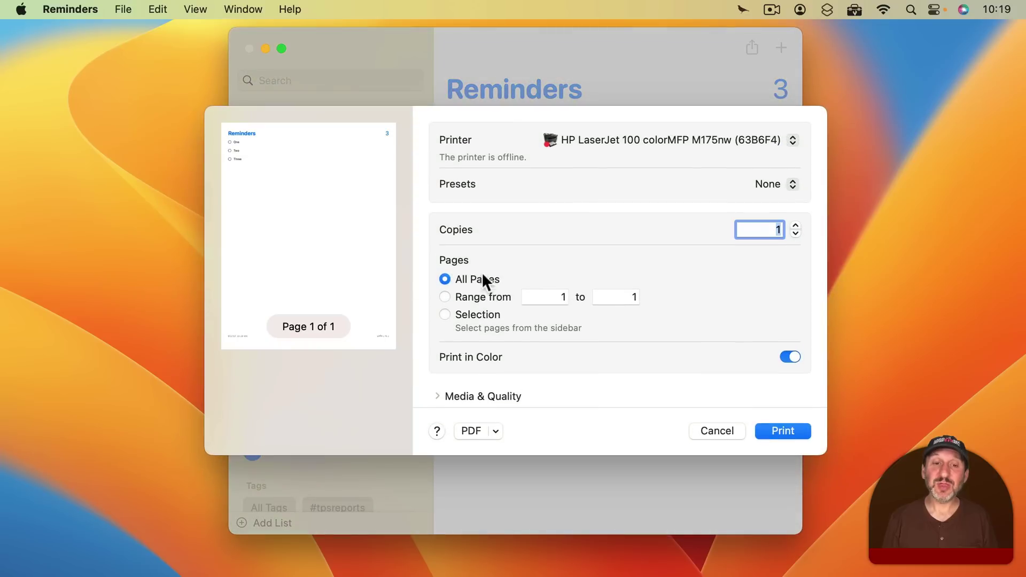
pyautogui.click(739, 428)
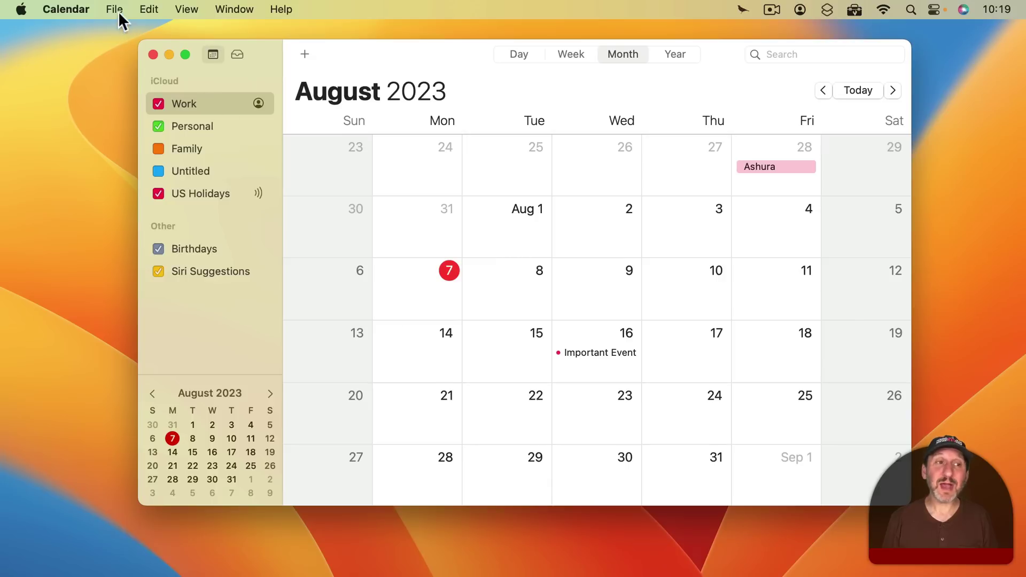
# Step: Print the August 2023 month calendar and send it to Preview as a PDF
pyautogui.click(114, 9)
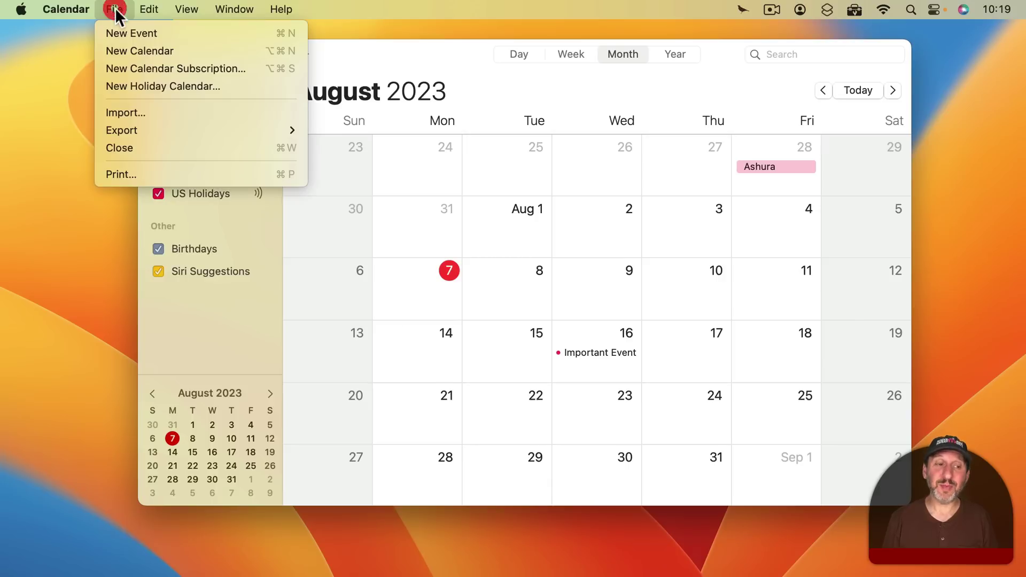
pyautogui.click(155, 177)
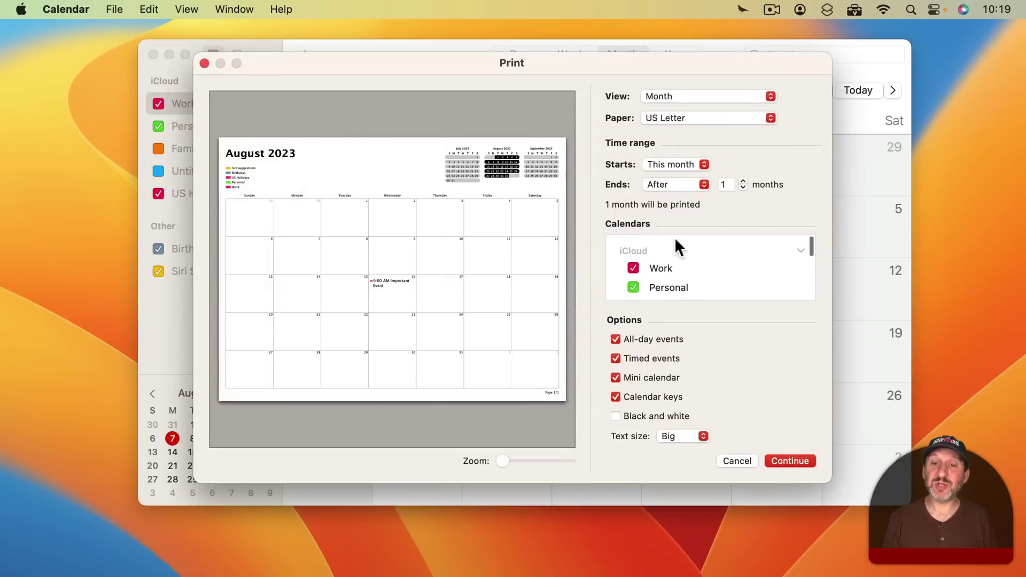
pyautogui.click(791, 460)
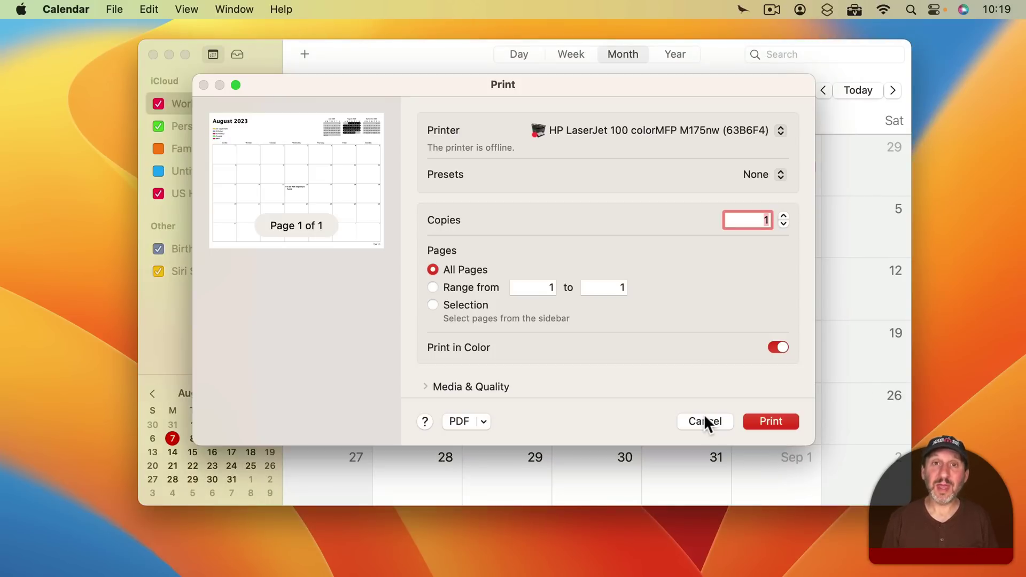
pyautogui.click(486, 422)
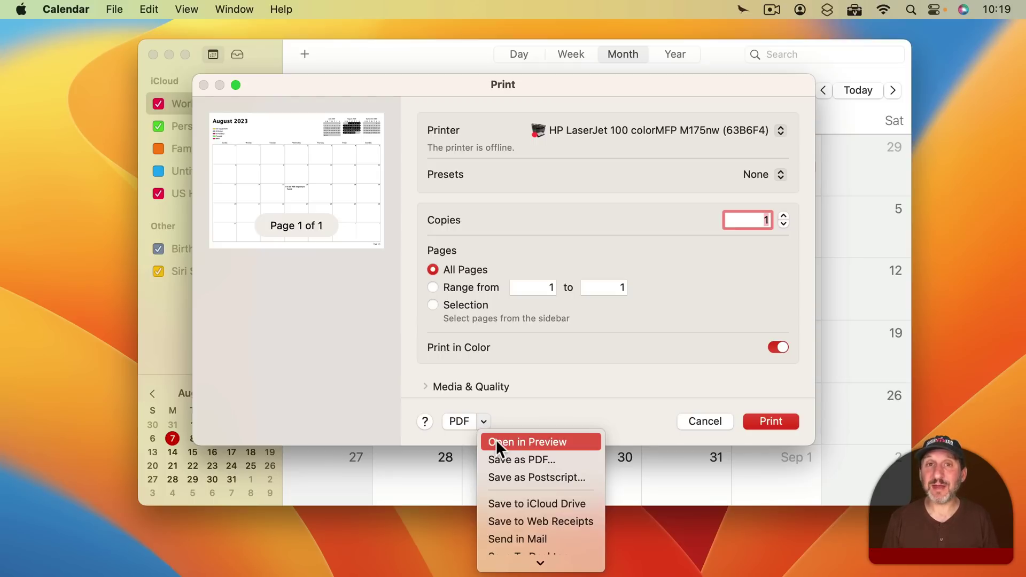
pyautogui.click(496, 442)
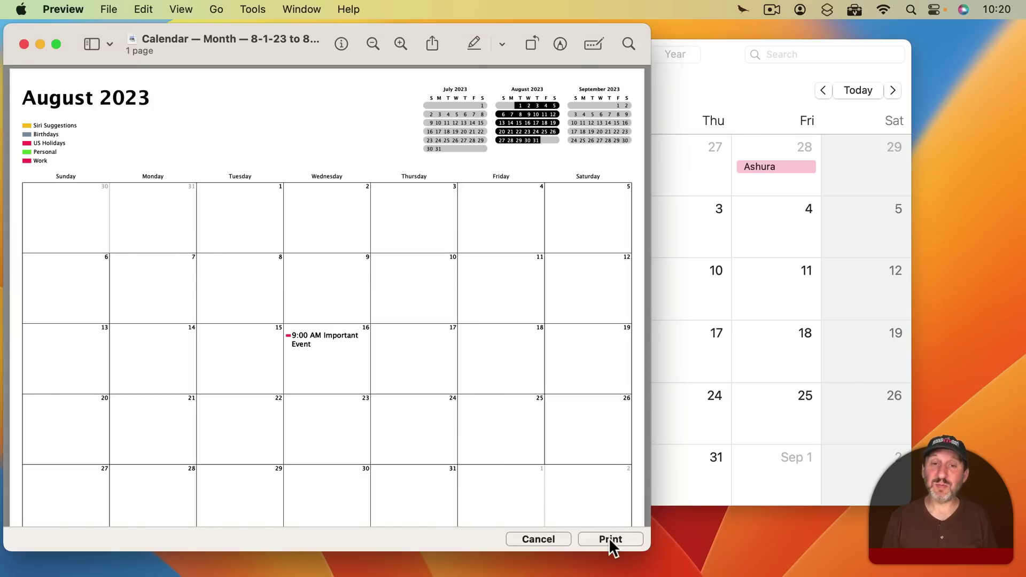
# Step: Print the August 2023 calendar PDF from Preview at 50% scale
pyautogui.click(109, 9)
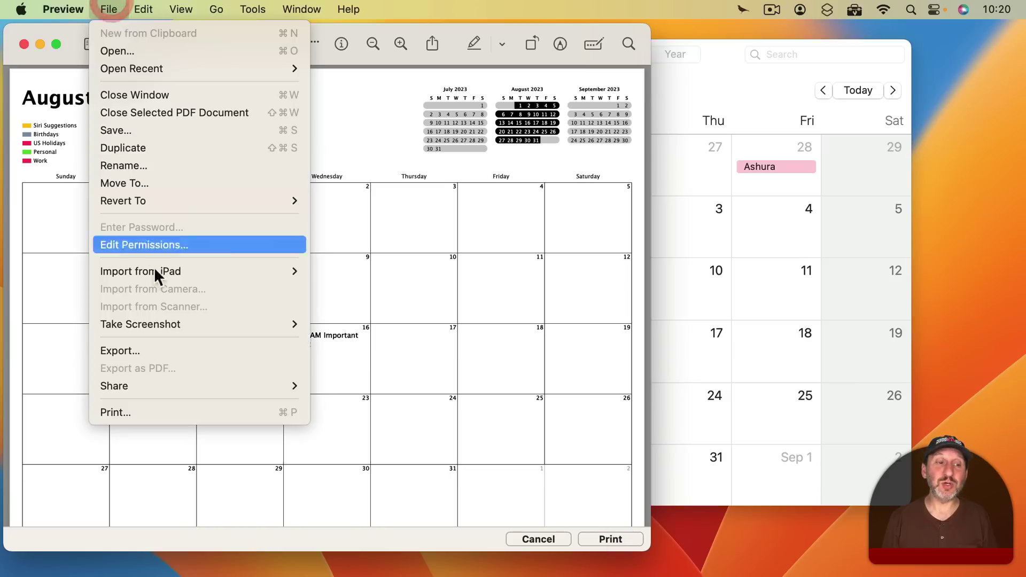
pyautogui.click(143, 412)
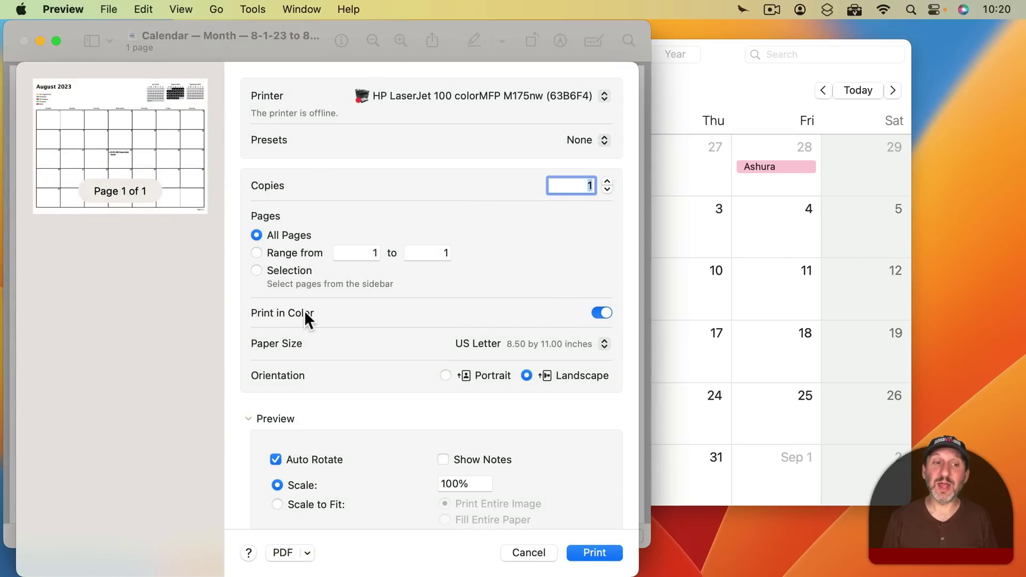
pyautogui.click(247, 418)
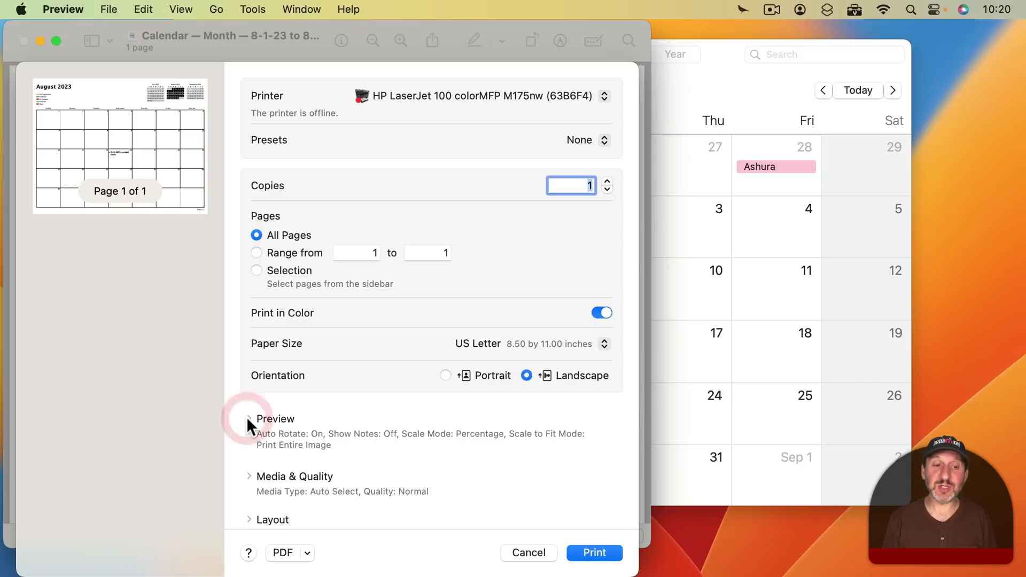
pyautogui.click(246, 418)
pyautogui.scroll(-5, 333, 455)
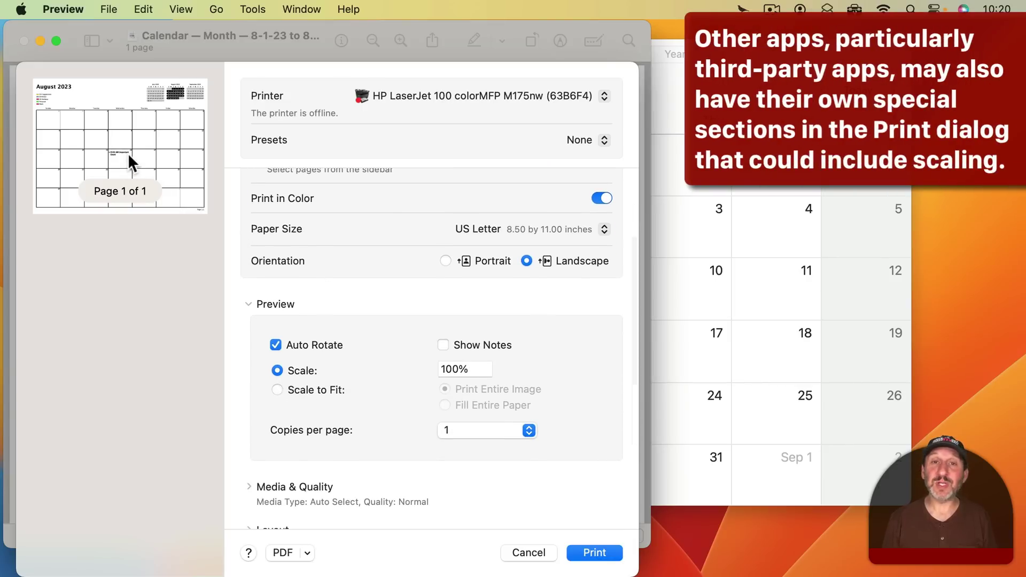
pyautogui.doubleClick(451, 369)
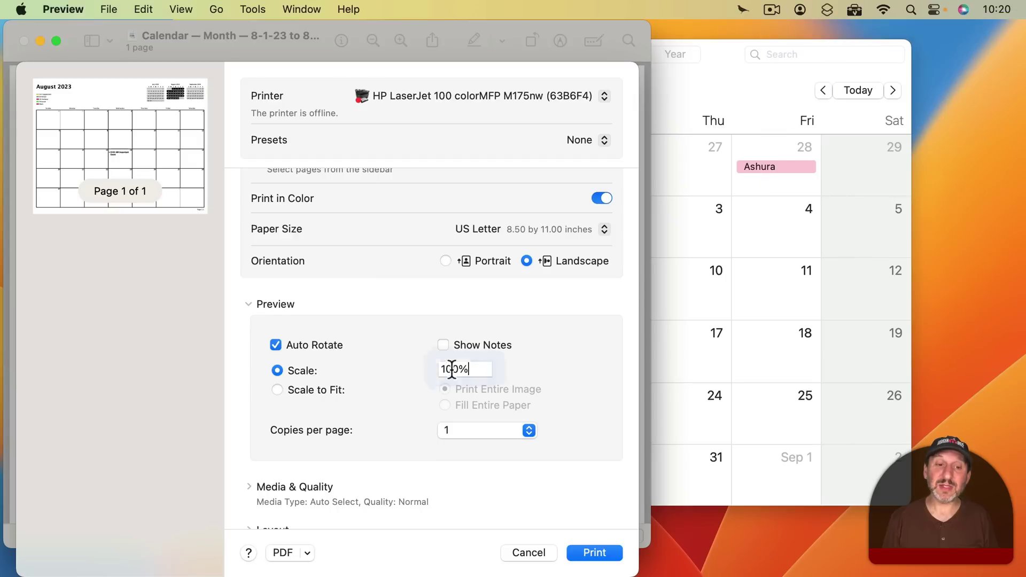
pyautogui.write('50')
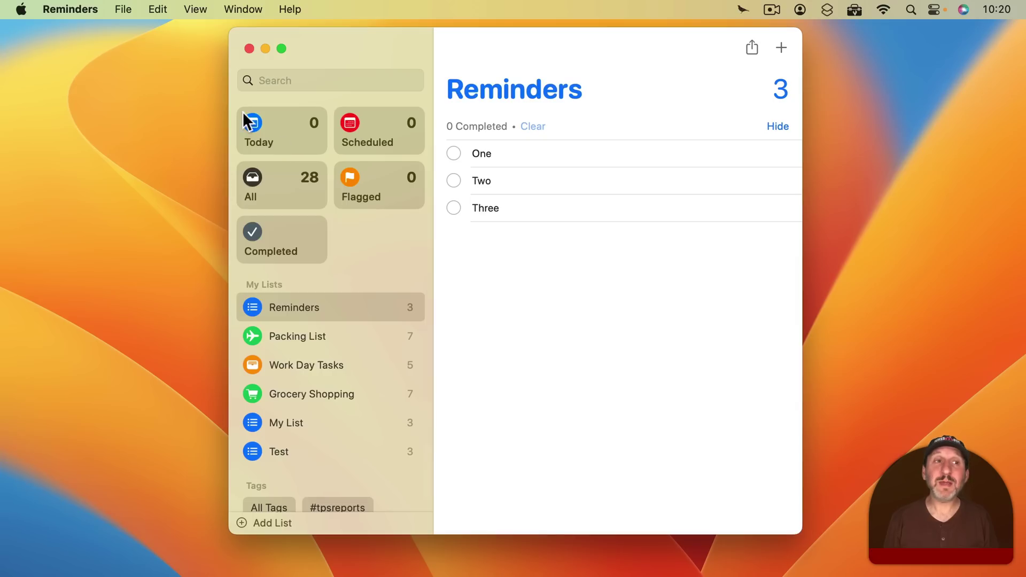
# Step: Send the One, Two, Three reminders printout to Preview as a PDF
pyautogui.click(123, 9)
pyautogui.click(150, 258)
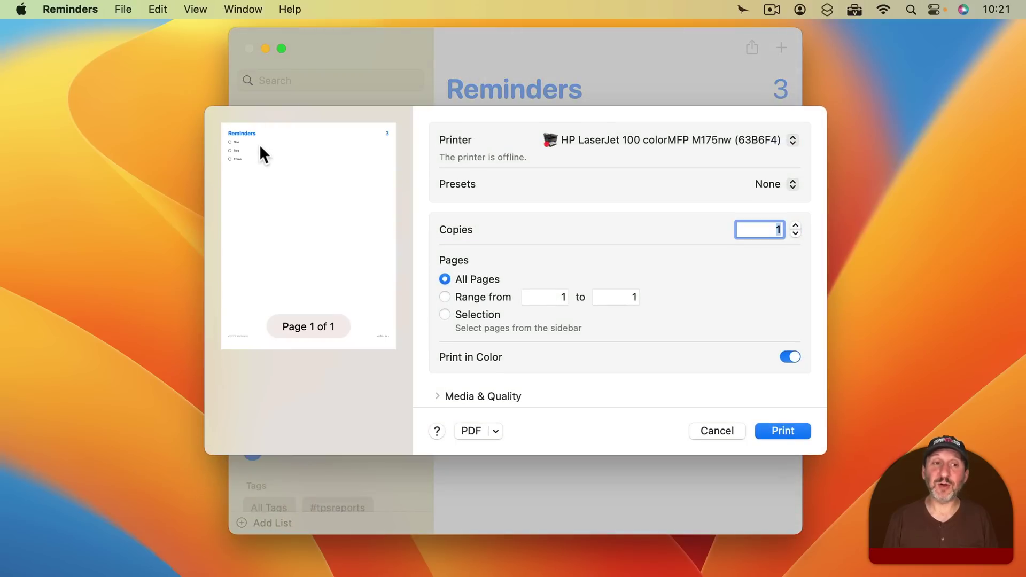
pyautogui.click(496, 430)
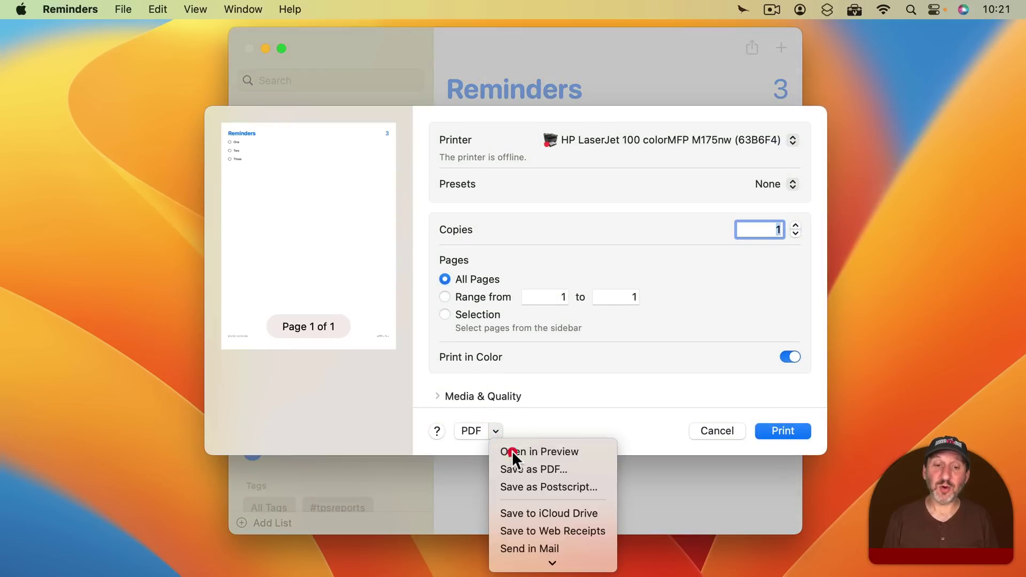
pyautogui.click(512, 451)
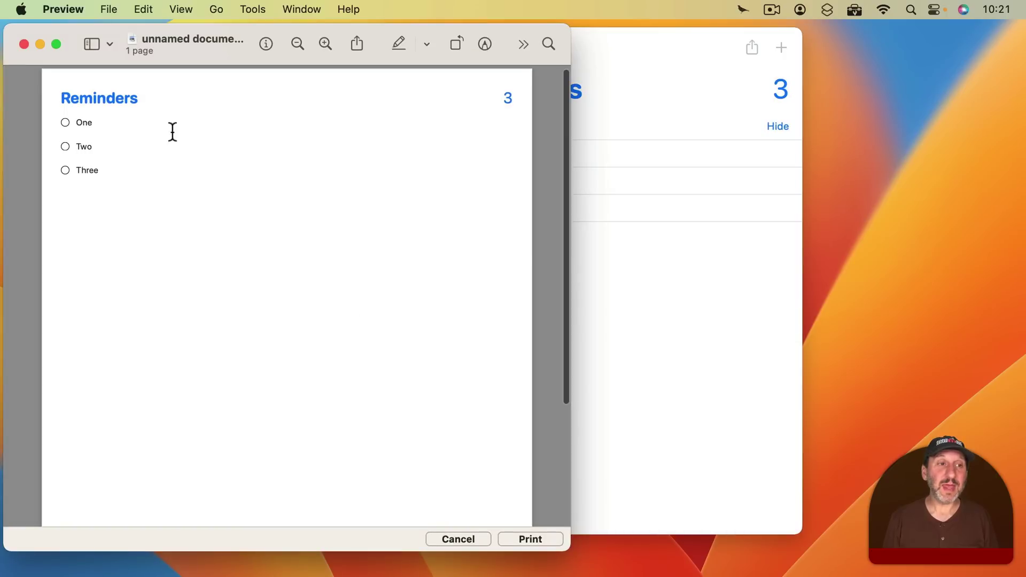
pyautogui.click(525, 539)
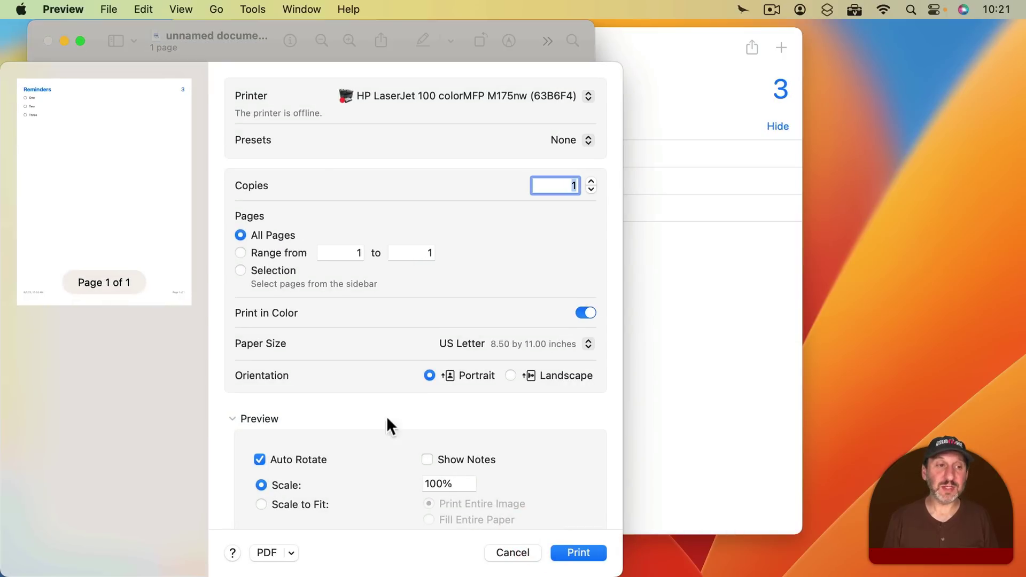
pyautogui.moveTo(434, 485); pyautogui.dragTo(416, 484)
pyautogui.write('110')
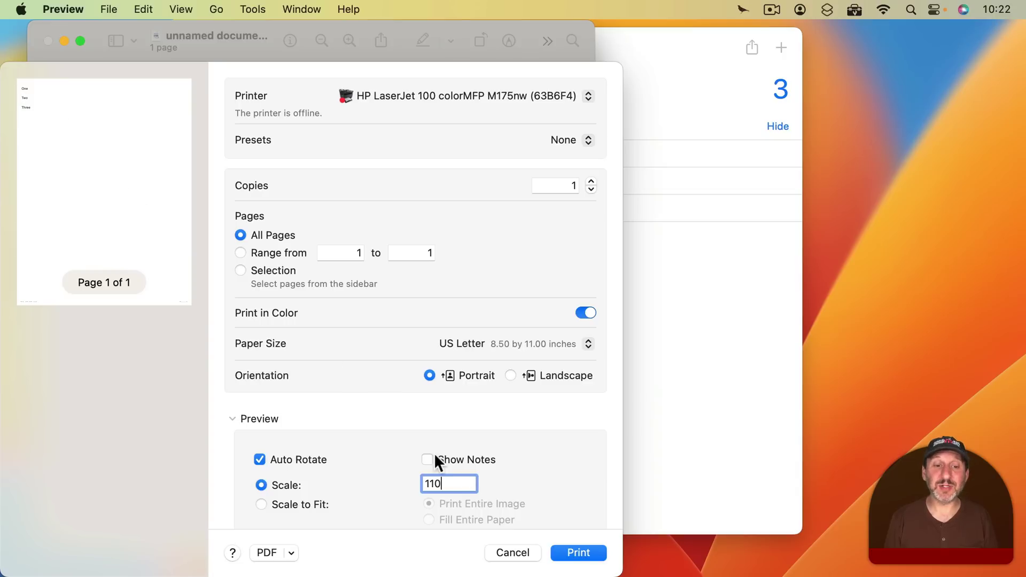
pyautogui.click(506, 552)
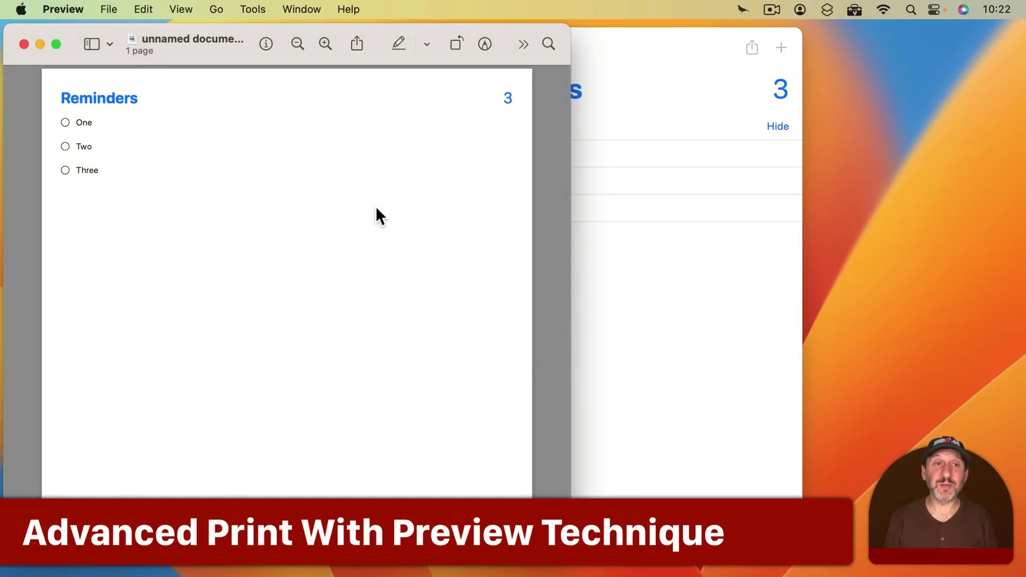
# Step: Copy a rectangle around the Reminders list and make a new document from the clipboard
pyautogui.click(484, 44)
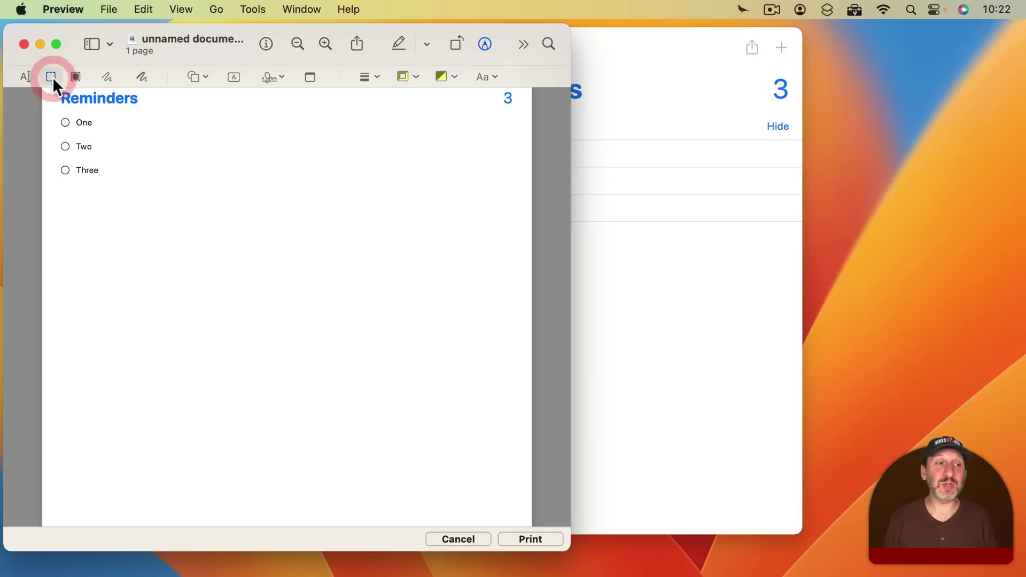
pyautogui.moveTo(182, 203); pyautogui.dragTo(48, 90)
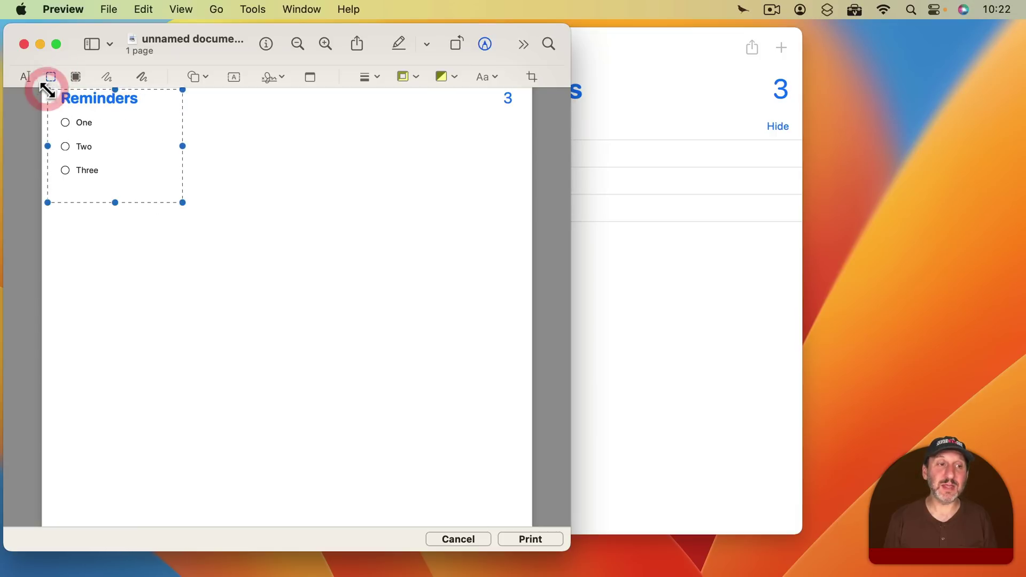
pyautogui.press('super+c')
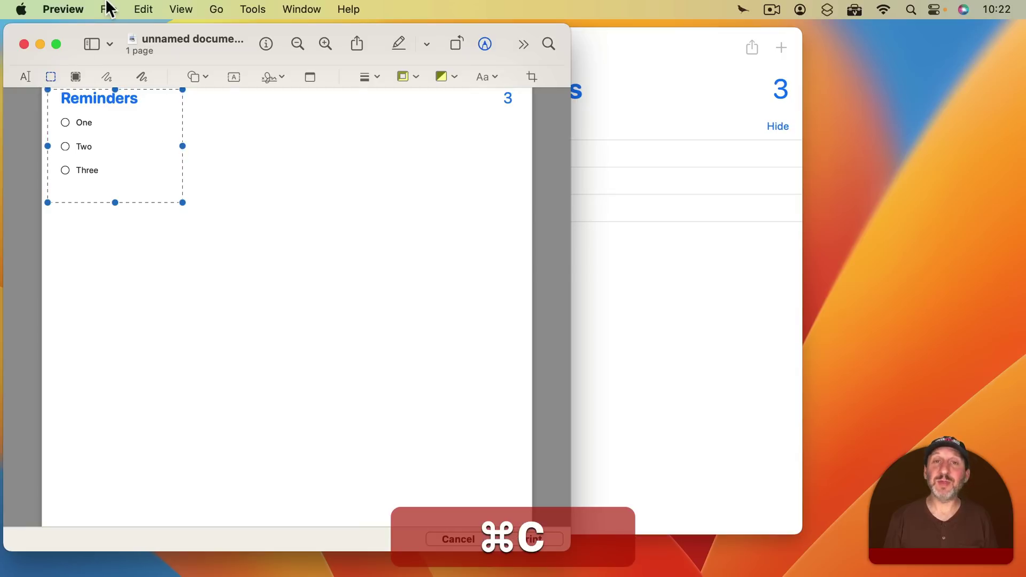
pyautogui.click(108, 8)
pyautogui.click(116, 33)
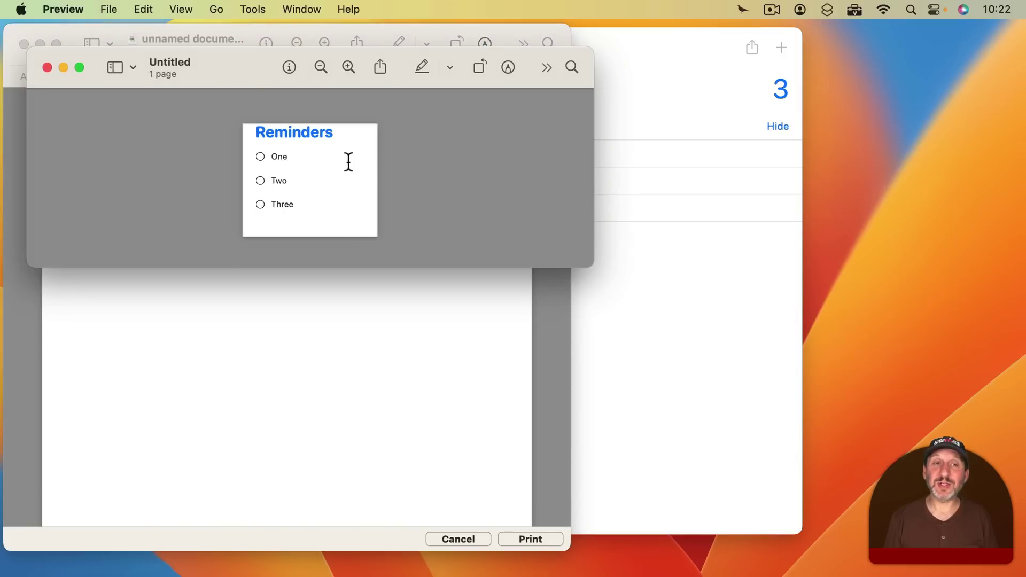
# Step: Set the new document's print scale to 200%
pyautogui.press('super+p')
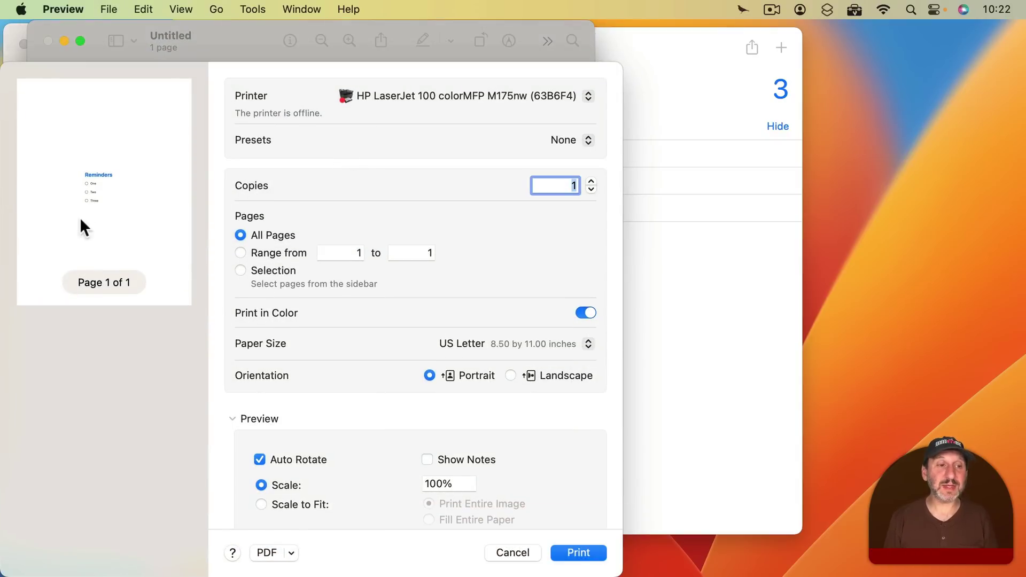
pyautogui.doubleClick(452, 484)
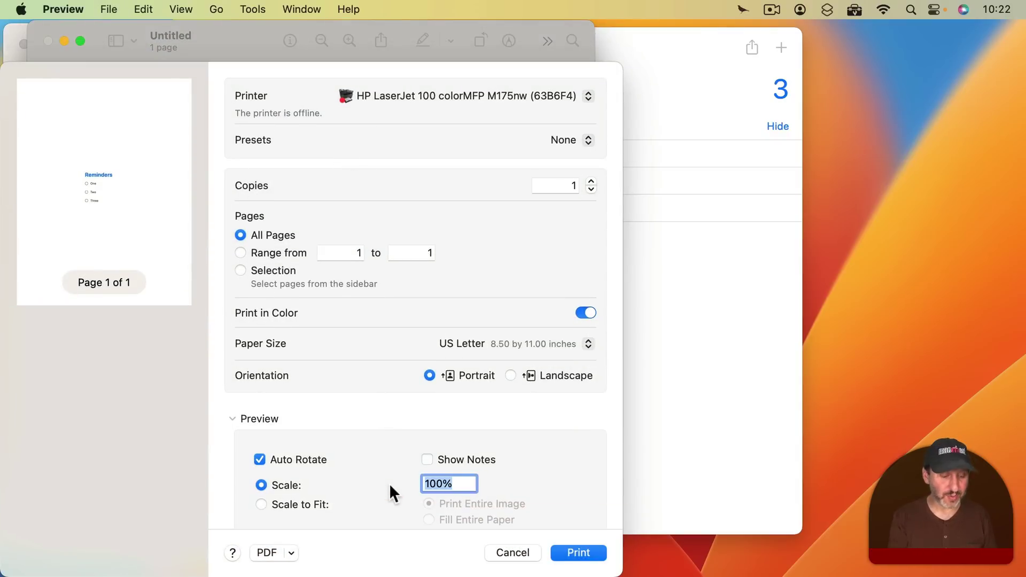
pyautogui.write('200')
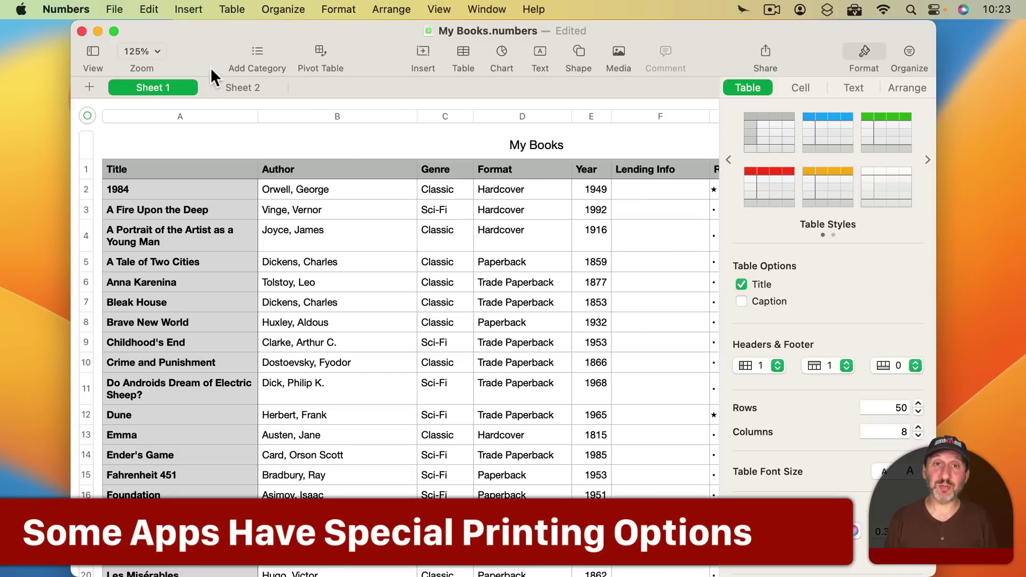
# Step: Open Print Setup for the My Books table and drag Content Scale down to 61%
pyautogui.click(114, 10)
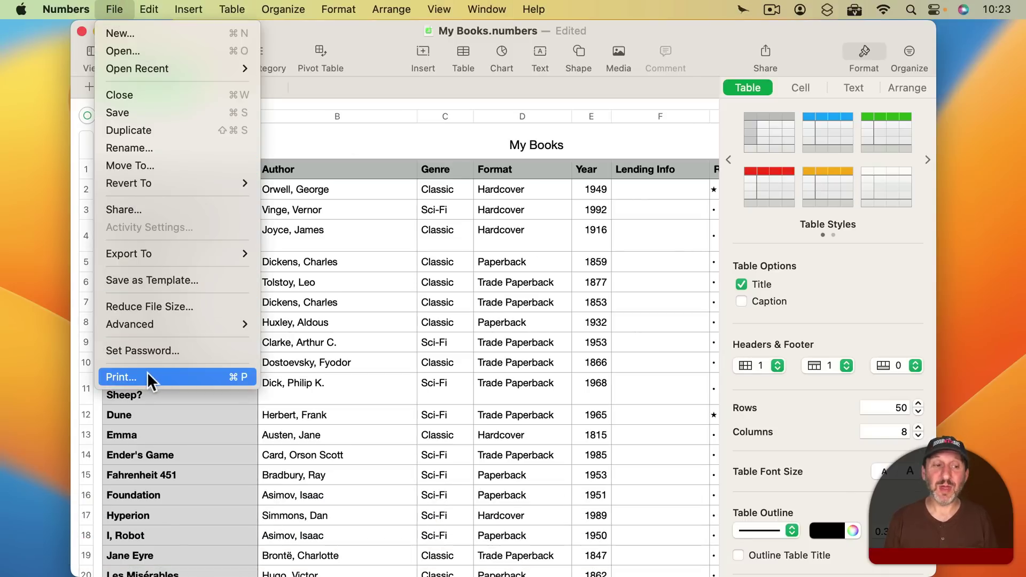
pyautogui.click(147, 378)
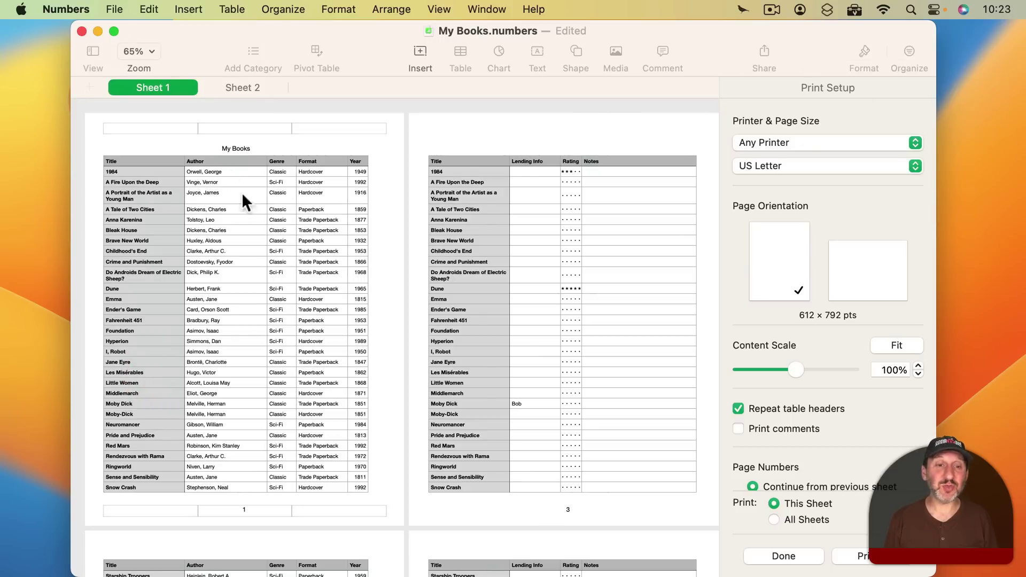
pyautogui.moveTo(795, 370); pyautogui.dragTo(766, 373)
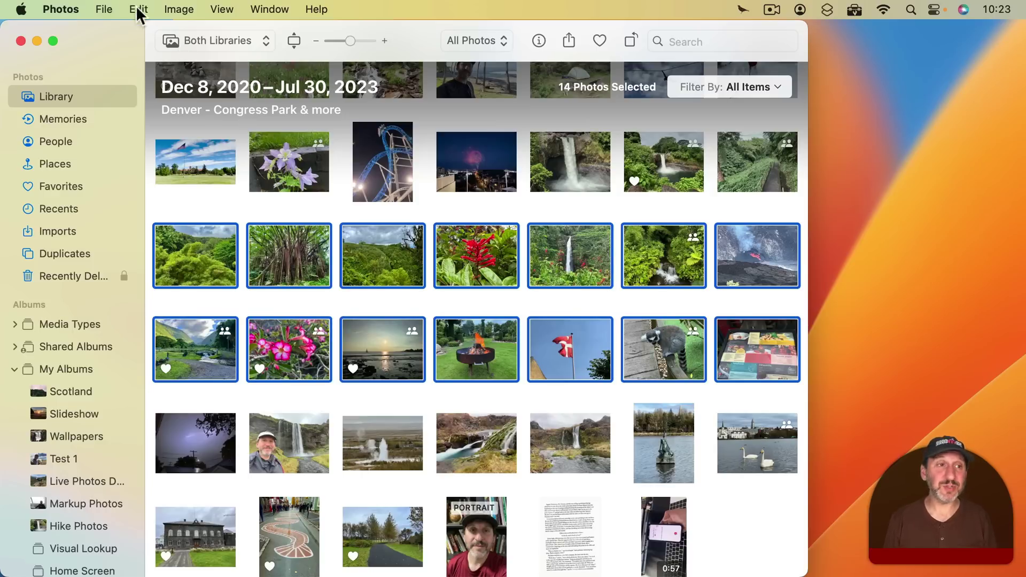
# Step: Open printing for the 14 photos and try the fitted, full-page and two-custom-size layouts
pyautogui.click(104, 9)
pyautogui.click(153, 280)
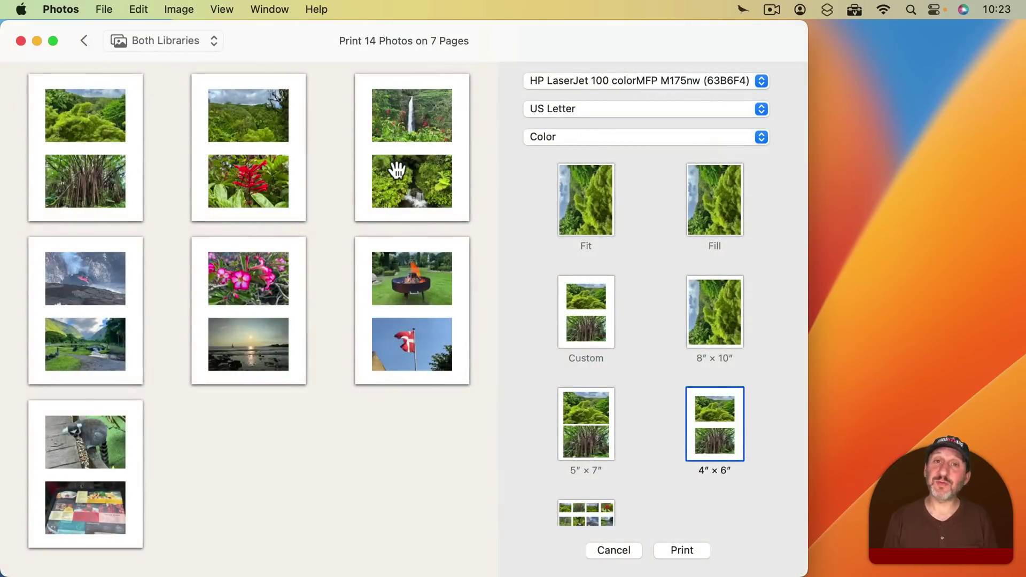
pyautogui.click(590, 202)
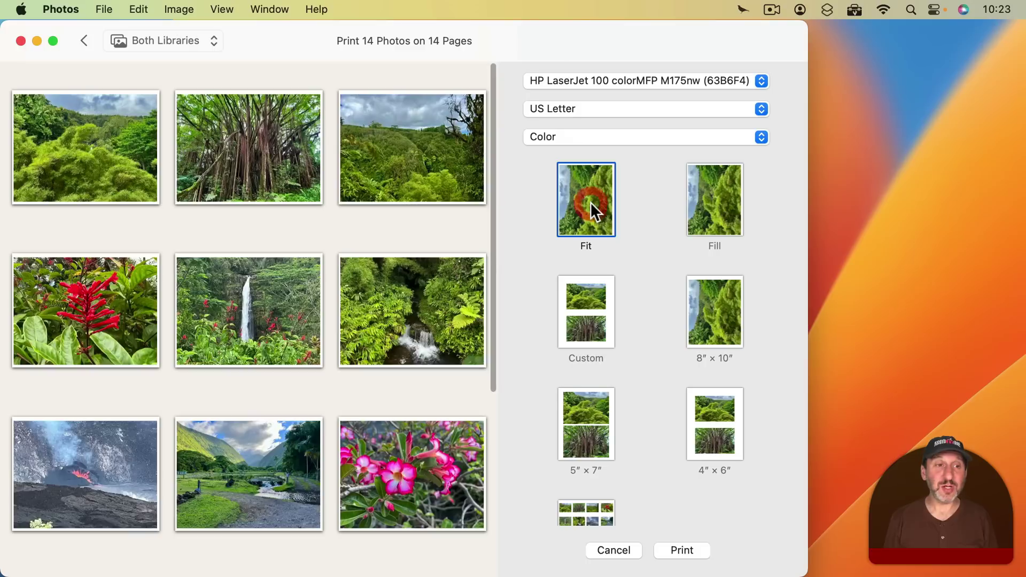
pyautogui.click(711, 222)
pyautogui.click(585, 315)
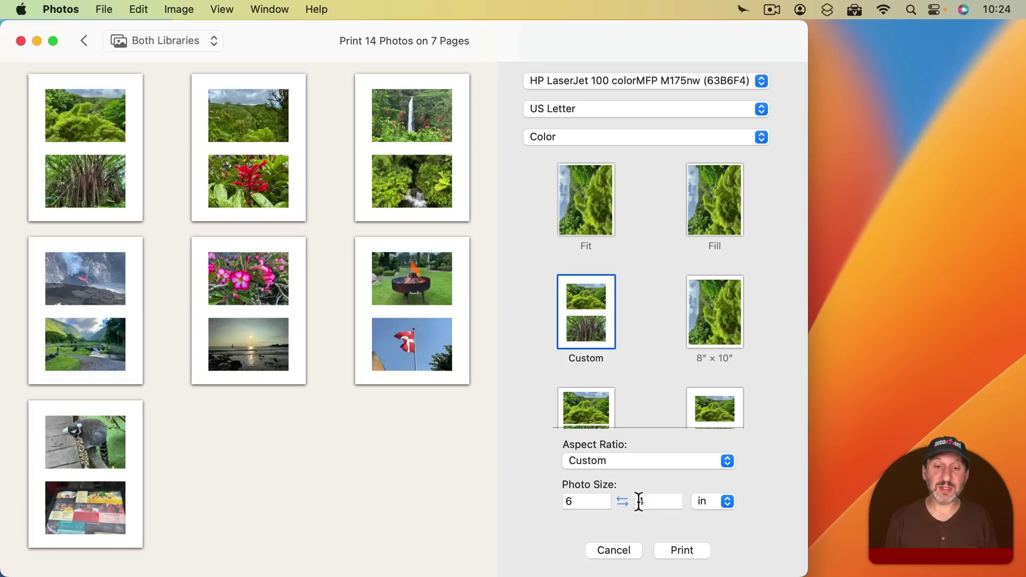
# Step: Switch to the Contact Sheet layout and reduce it to 3 columns across 2 pages
pyautogui.scroll(-5, 662, 319)
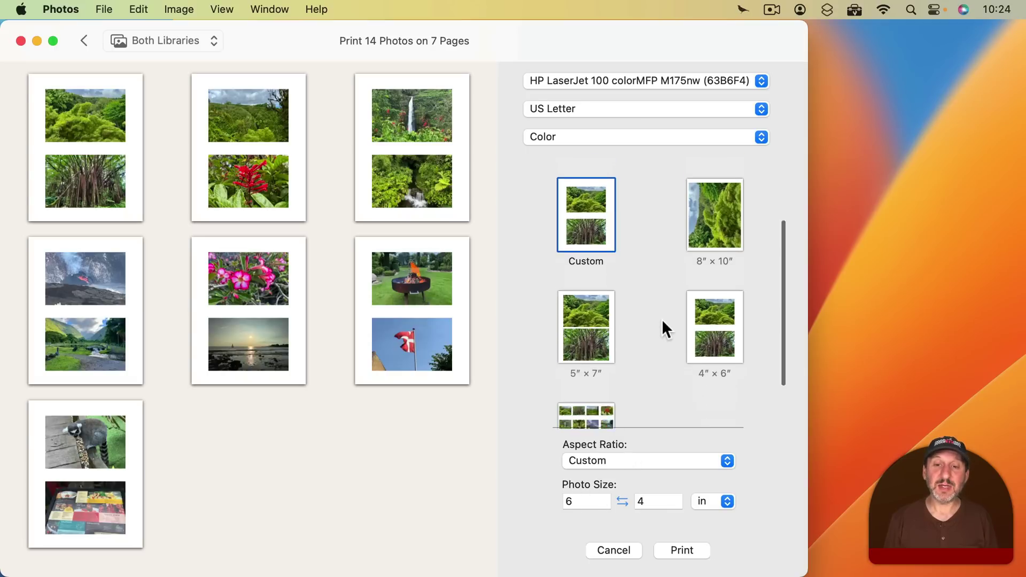
pyautogui.scroll(-2, 666, 283)
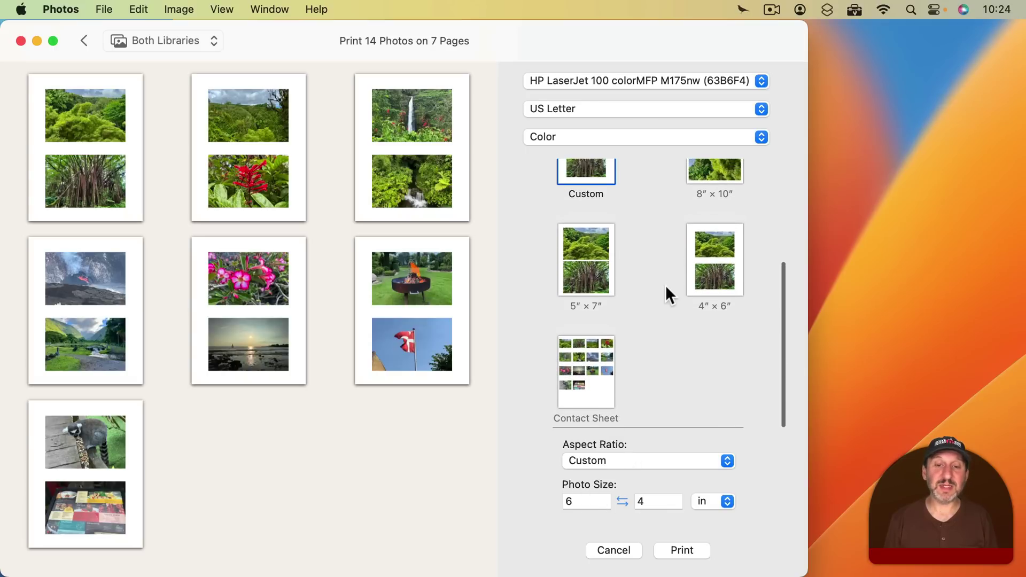
pyautogui.click(586, 355)
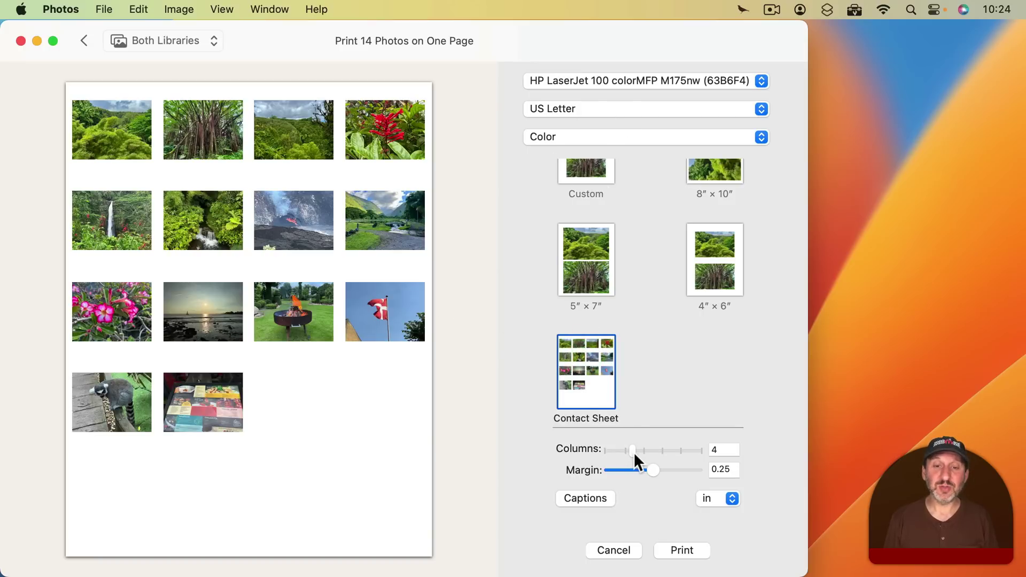
pyautogui.moveTo(633, 450)
pyautogui.mouseDown()
pyautogui.moveTo(652, 451)
pyautogui.moveTo(627, 450)
pyautogui.mouseUp()
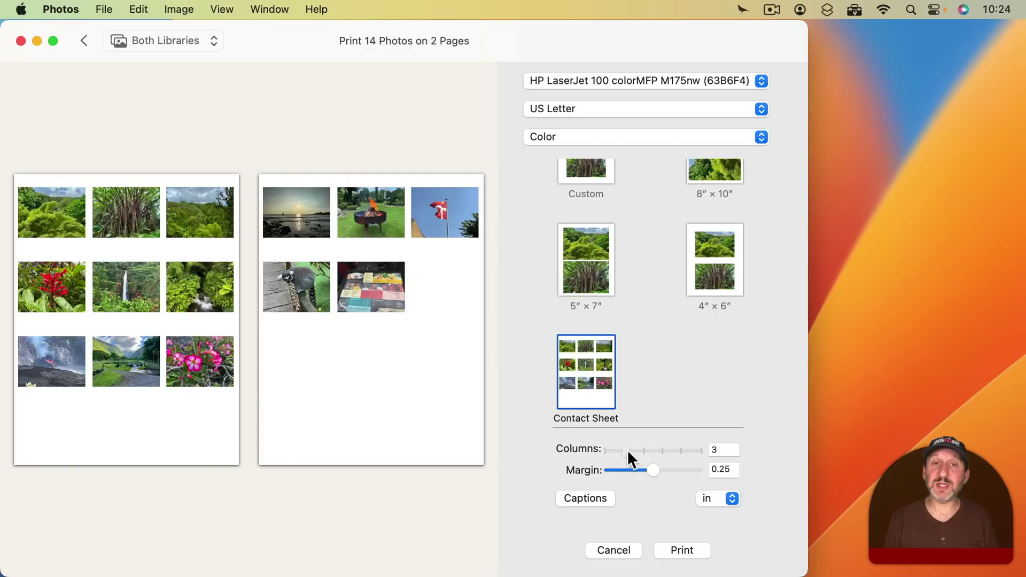
# Step: Bring up the system print dialog for the contact sheet and review its options
pyautogui.click(668, 552)
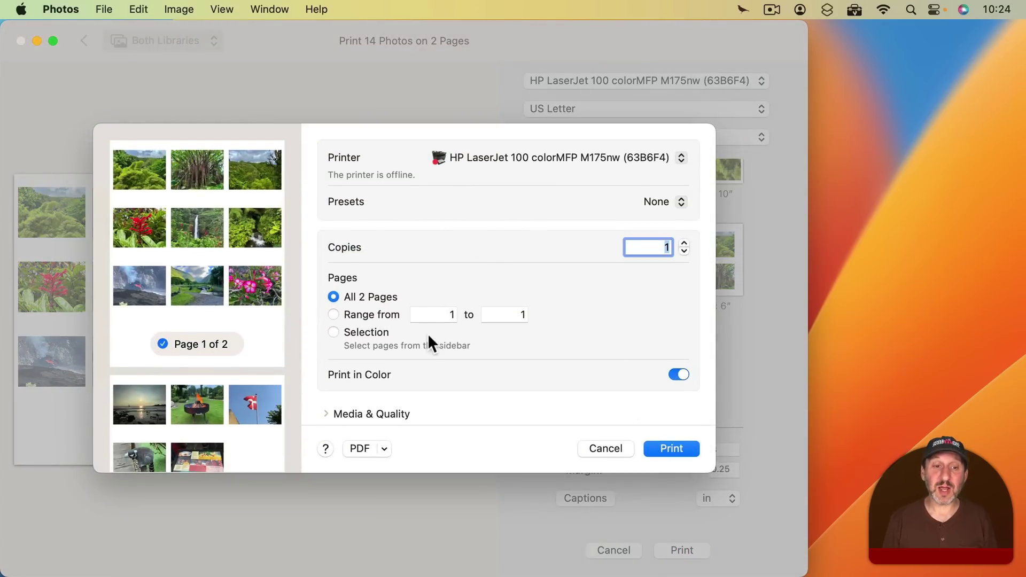
pyautogui.scroll(-5, 428, 333)
pyautogui.scroll(5, 428, 334)
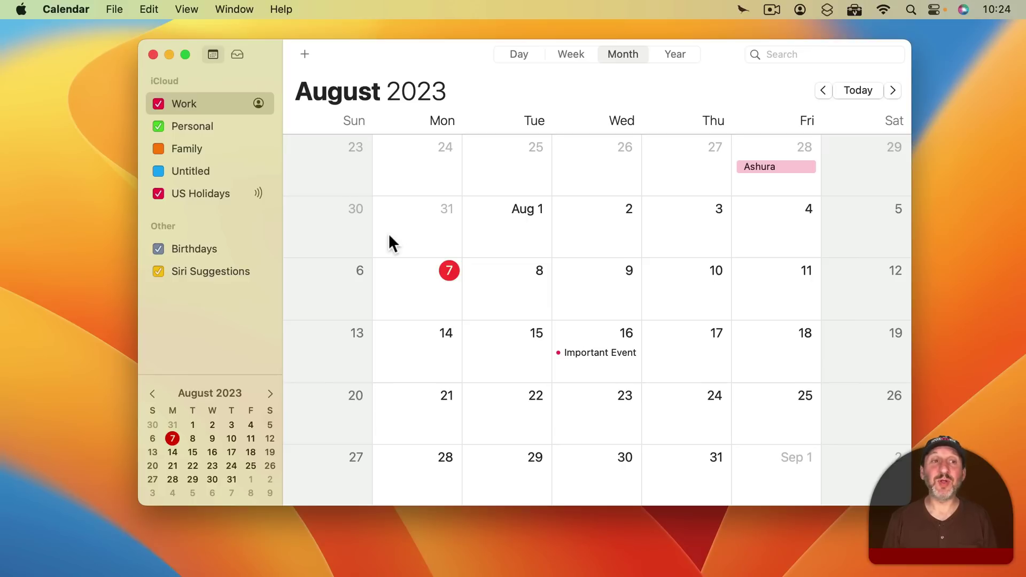
# Step: Print the August 2023 month view with Text size changed from Big to Small
pyautogui.click(108, 7)
pyautogui.click(159, 173)
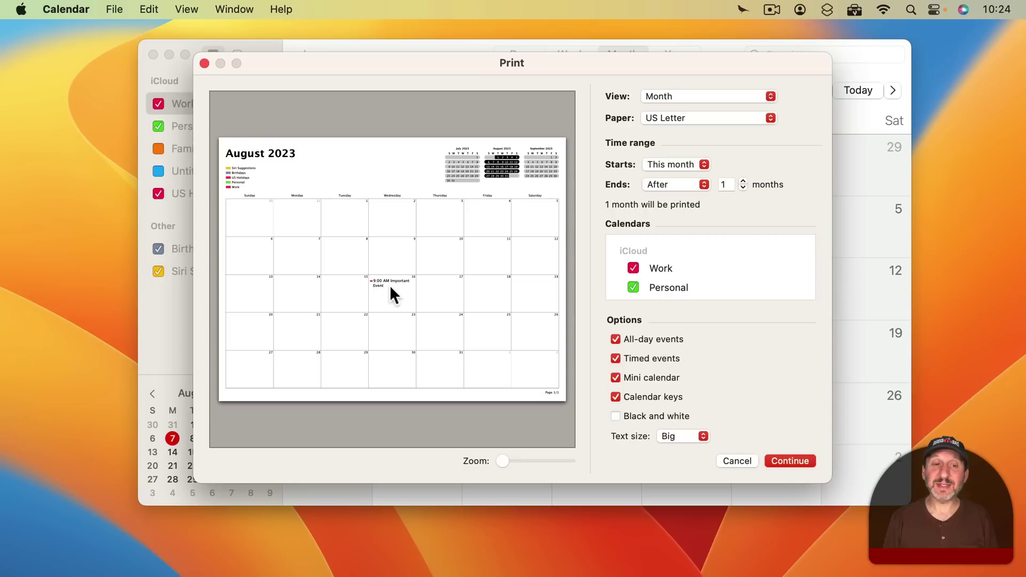
pyautogui.click(674, 439)
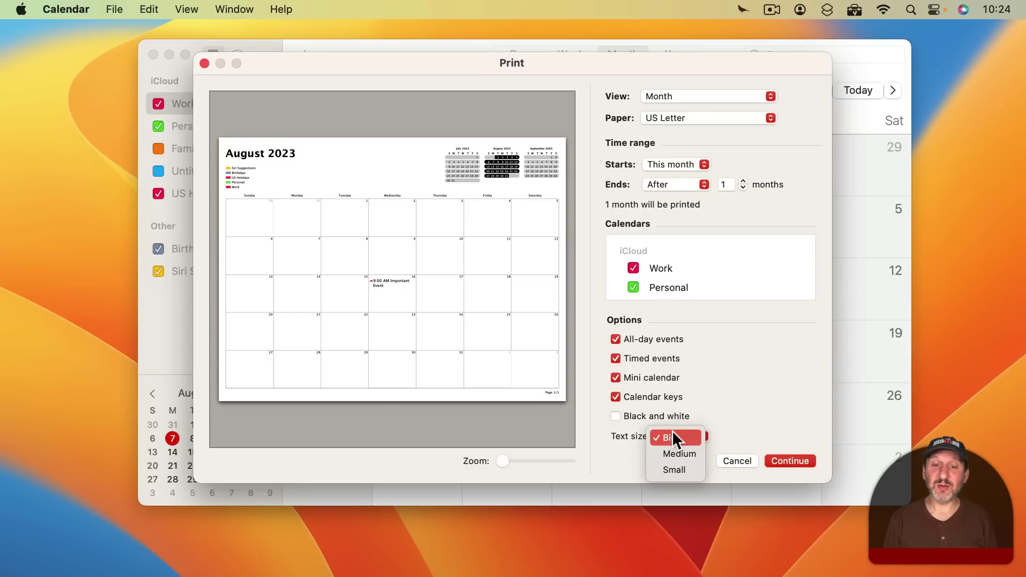
pyautogui.click(672, 469)
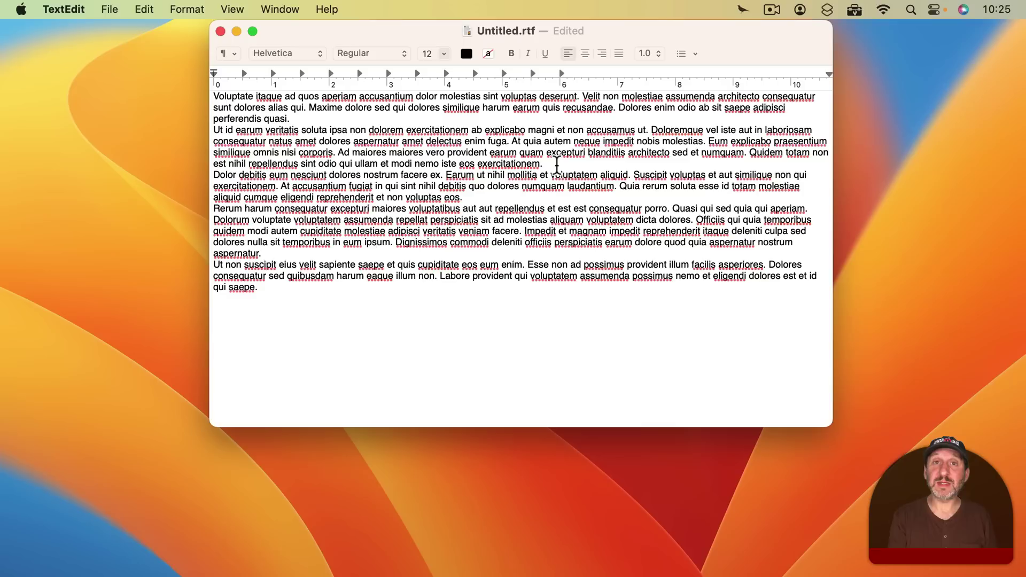
pyautogui.press('super+p')
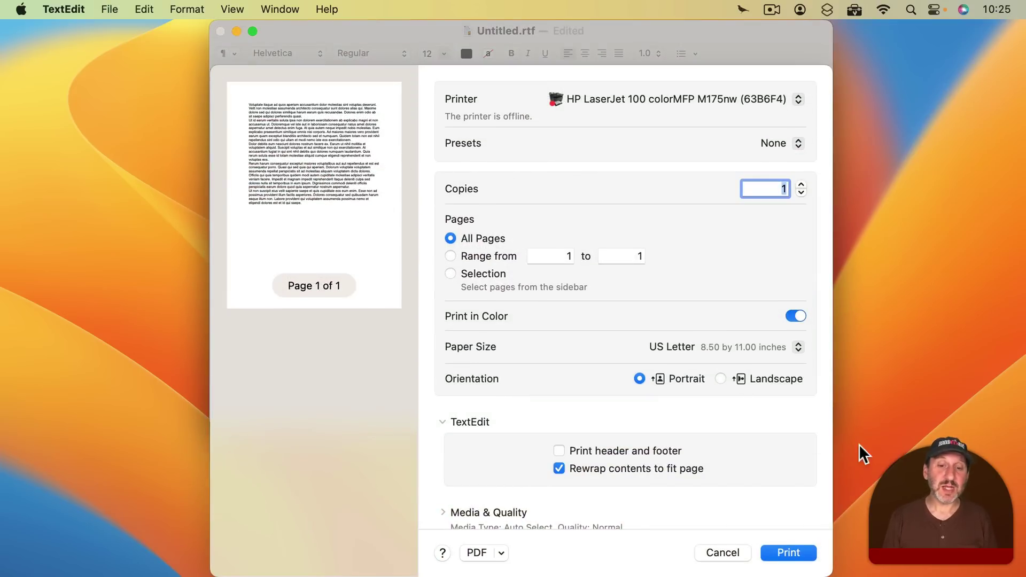
pyautogui.click(727, 553)
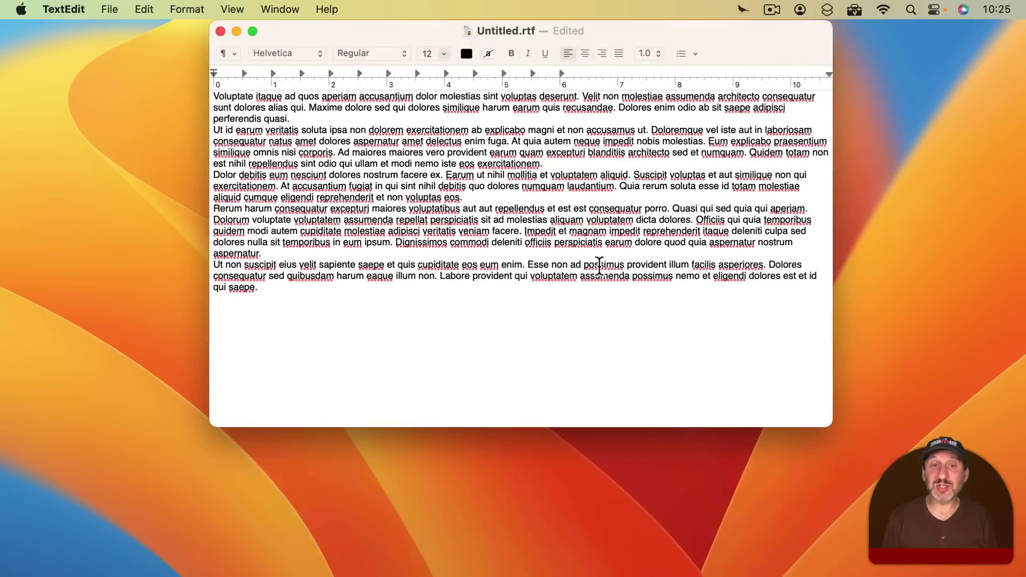
pyautogui.press('super+a')
pyautogui.click(443, 54)
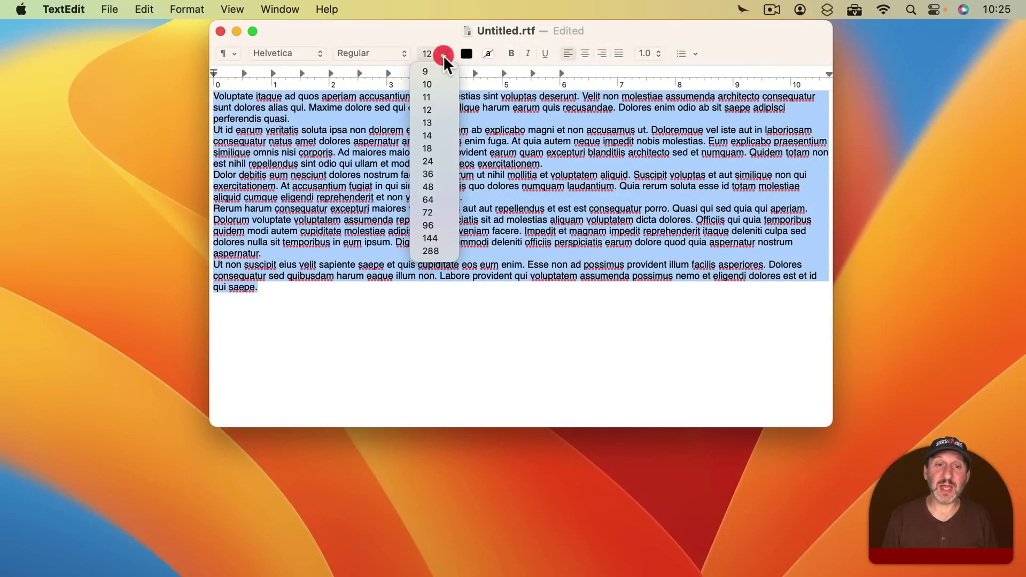
pyautogui.click(437, 149)
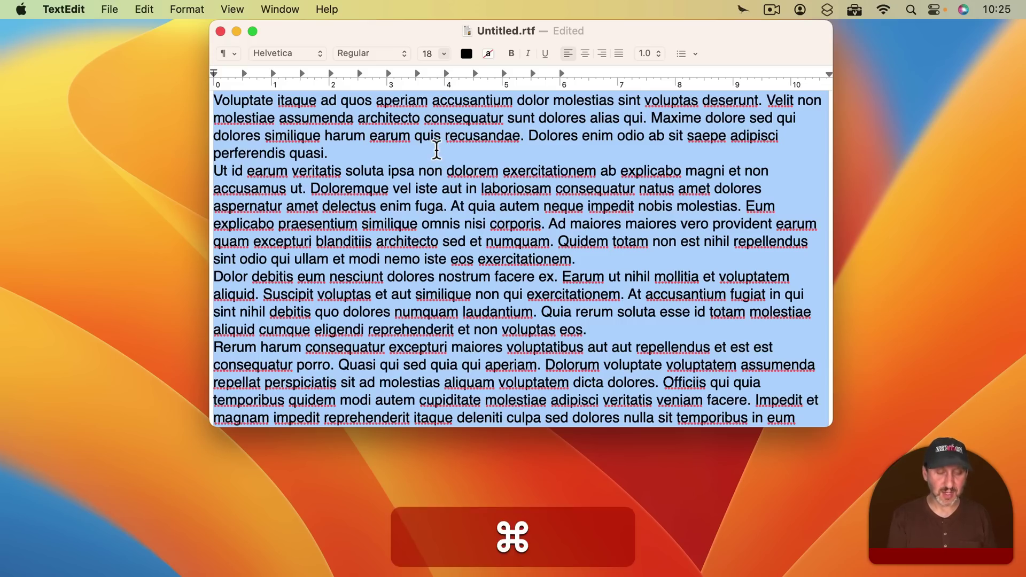
pyautogui.press('super+p')
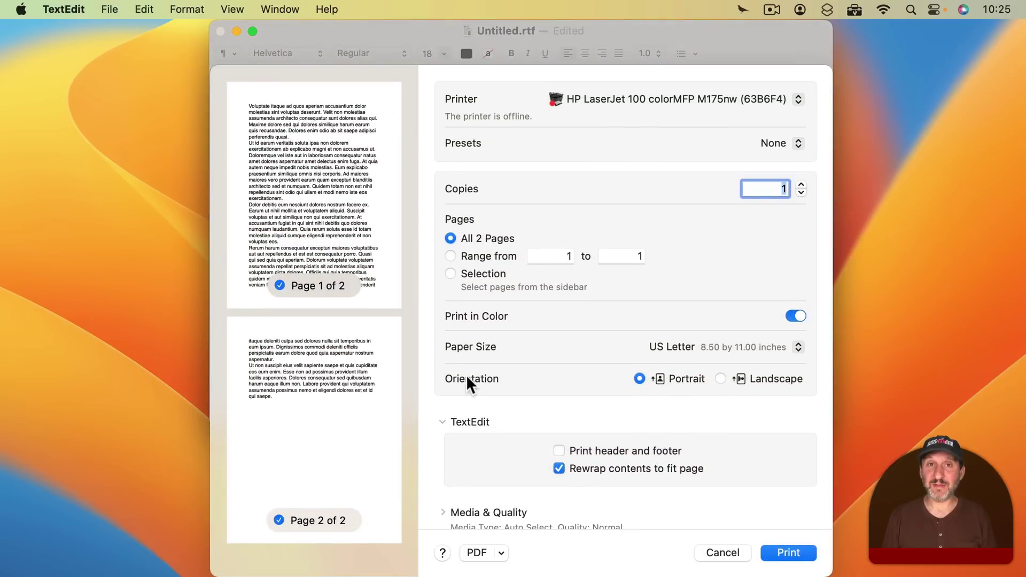
pyautogui.click(714, 553)
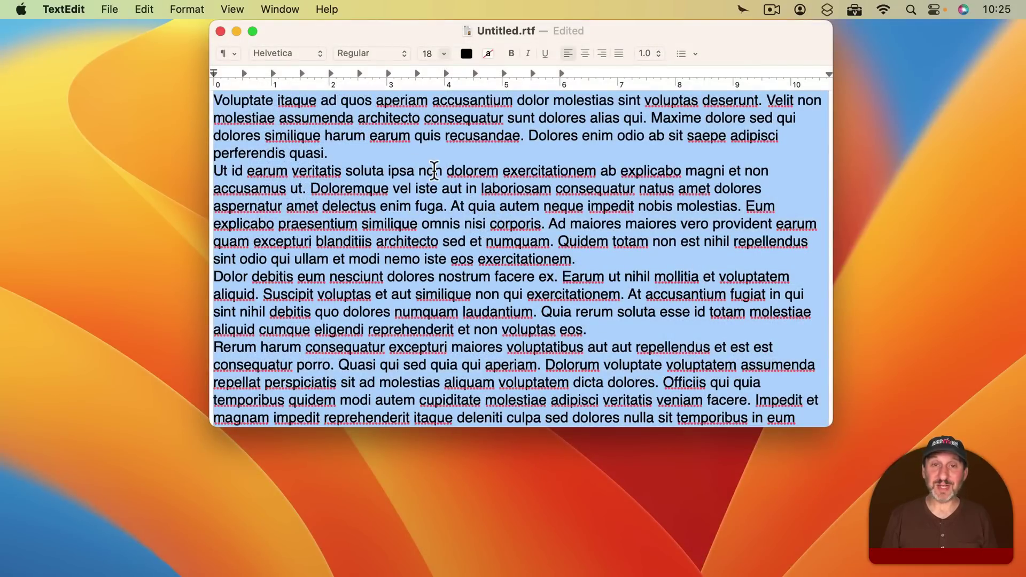
pyautogui.press('super')
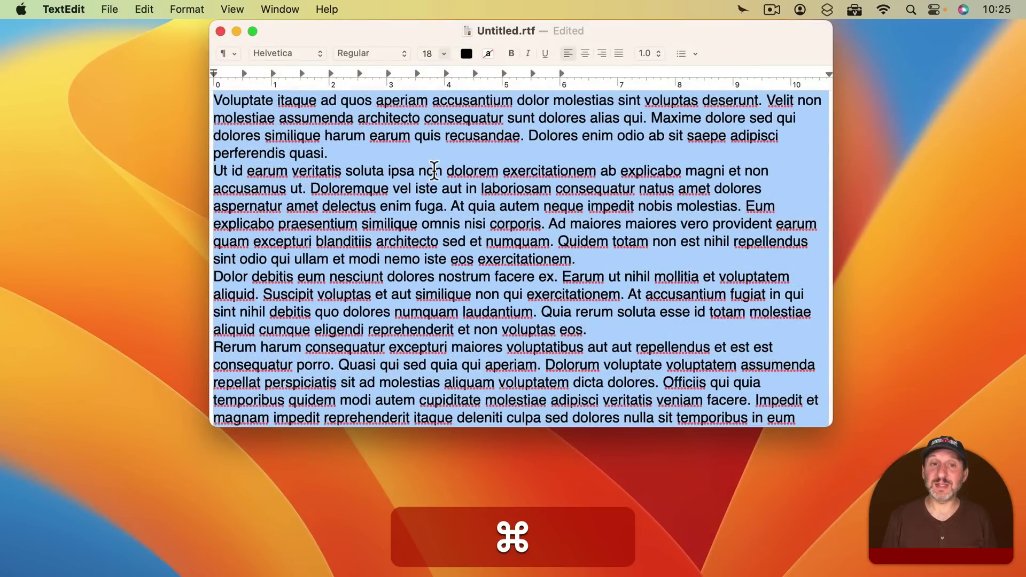
pyautogui.press('super+z')
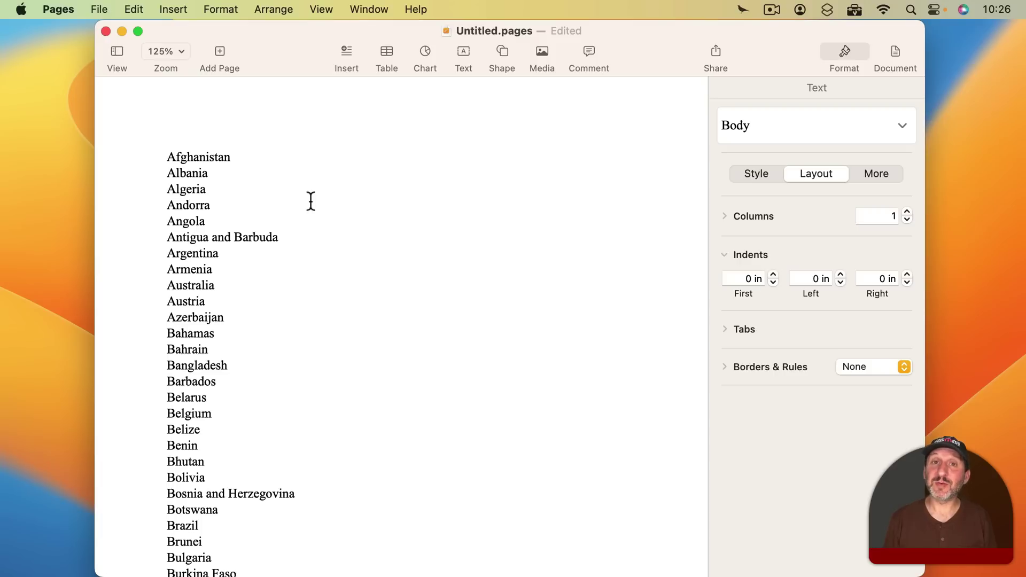
# Step: Check the 5-page print count, then reflow the whole country list into 4 columns and re-preview
pyautogui.press('super+p')
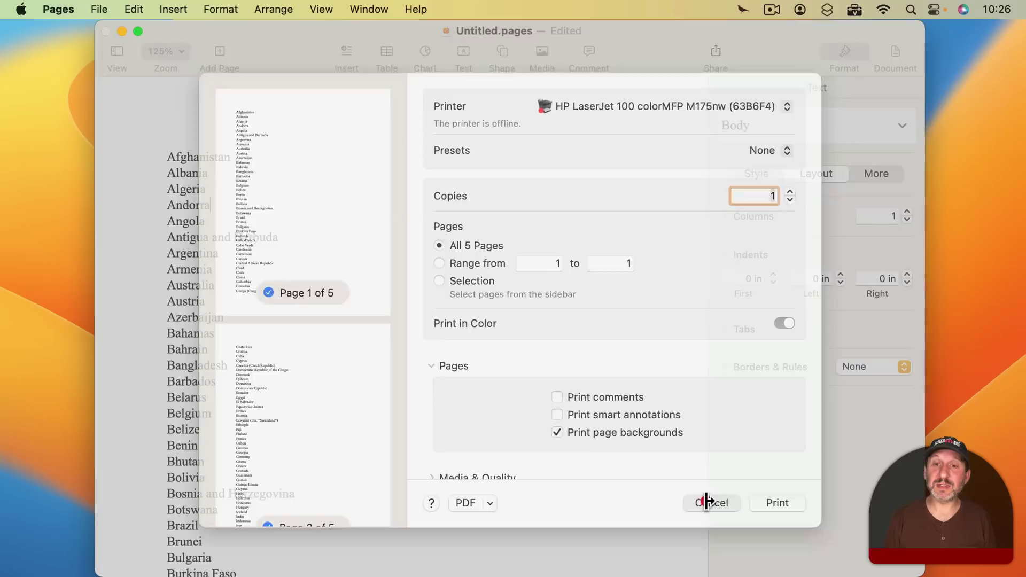
pyautogui.click(707, 506)
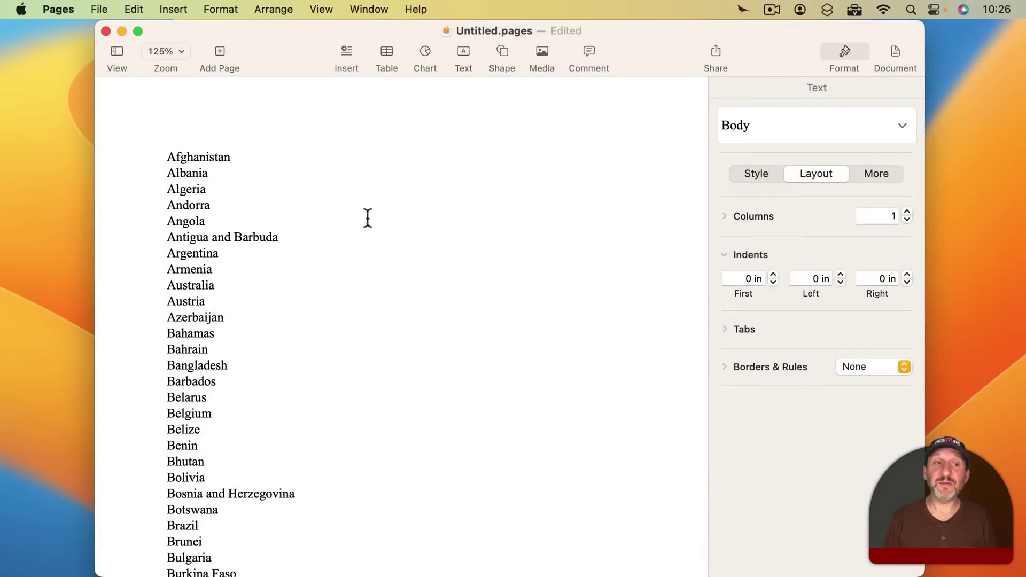
pyautogui.press('super+a')
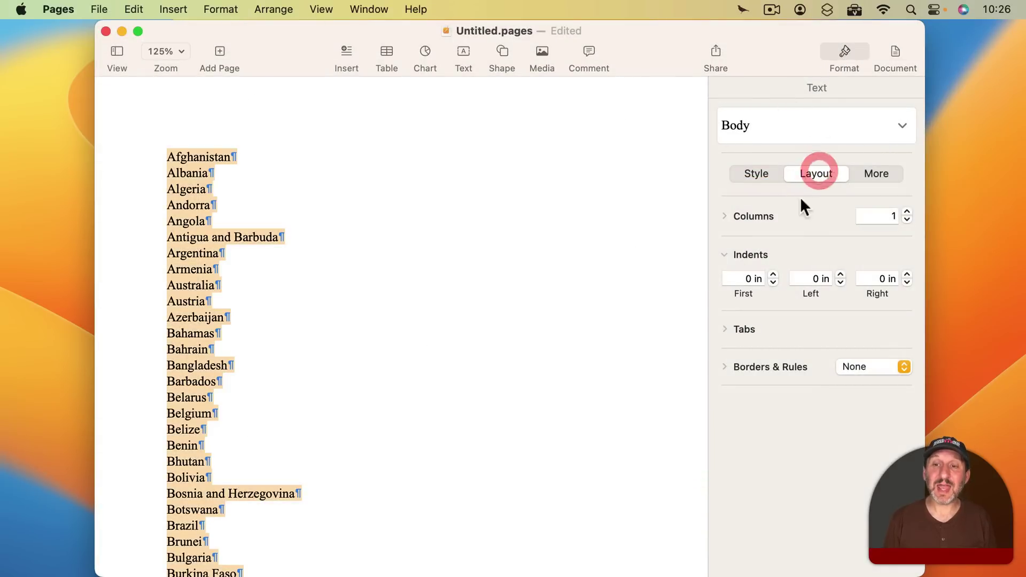
pyautogui.click(907, 211)
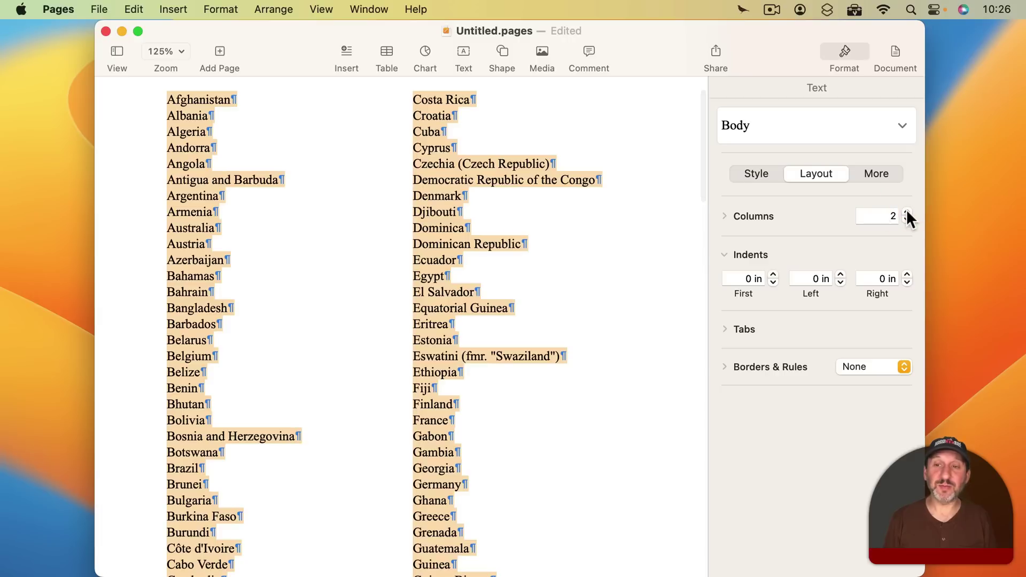
pyautogui.click(907, 212)
pyautogui.click(907, 211)
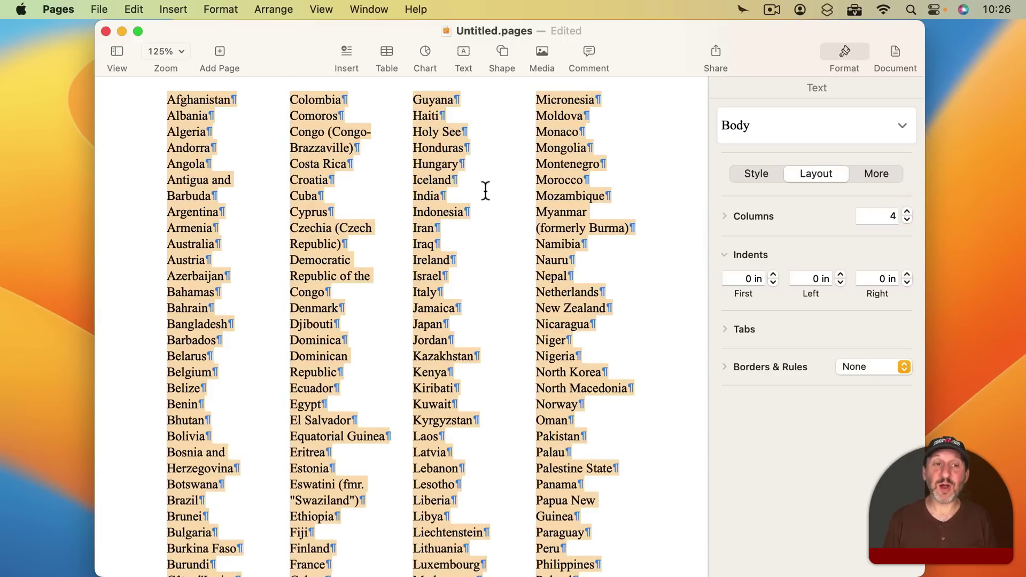
pyautogui.press('super+p')
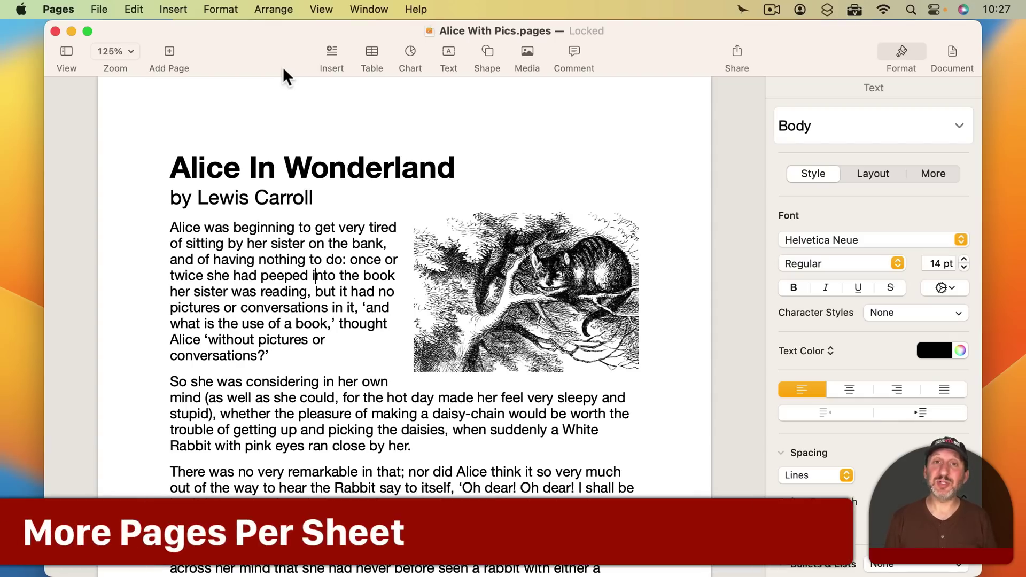
# Step: In the Alice With Pics print dialog, expand Layout and set Pages per Sheet to 4
pyautogui.click(94, 10)
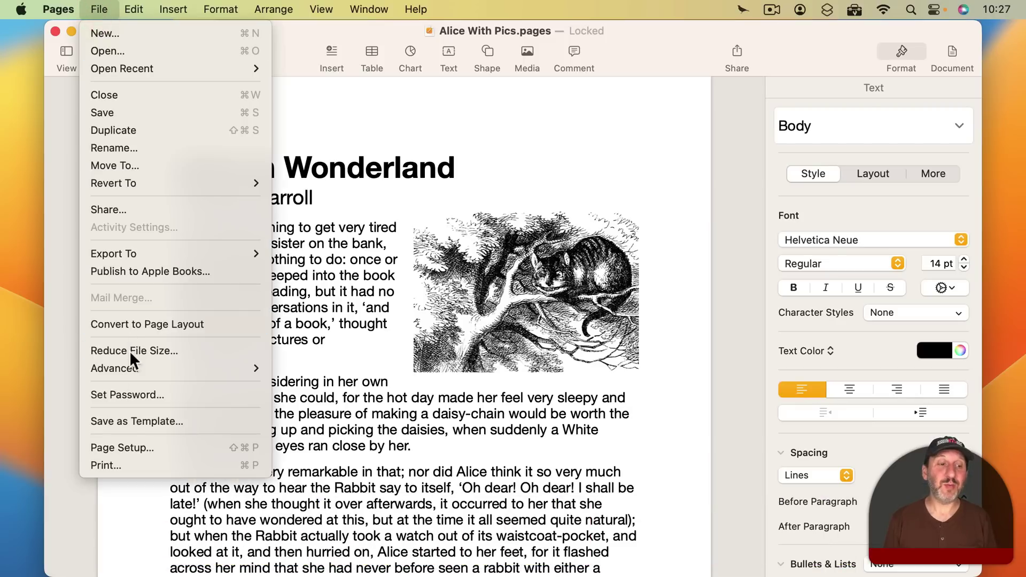
pyautogui.click(138, 465)
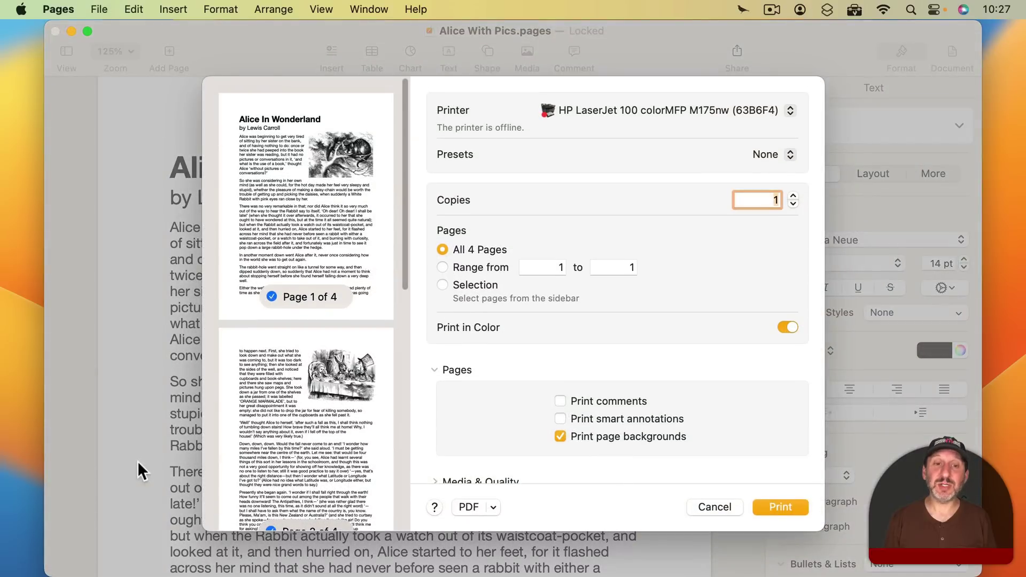
pyautogui.scroll(-10, 302, 327)
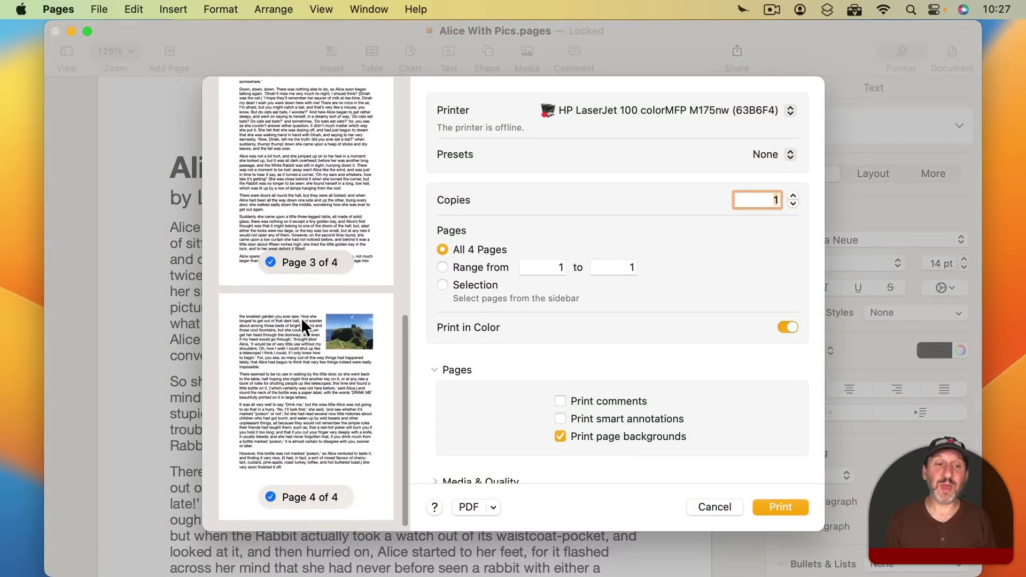
pyautogui.scroll(10, 302, 319)
pyautogui.scroll(2, 300, 317)
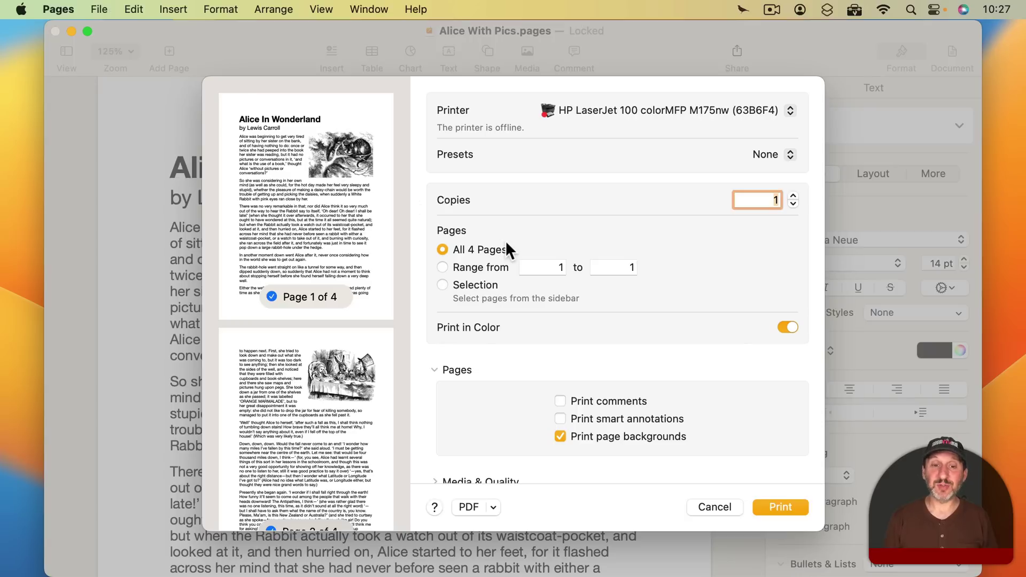
pyautogui.scroll(-6, 535, 288)
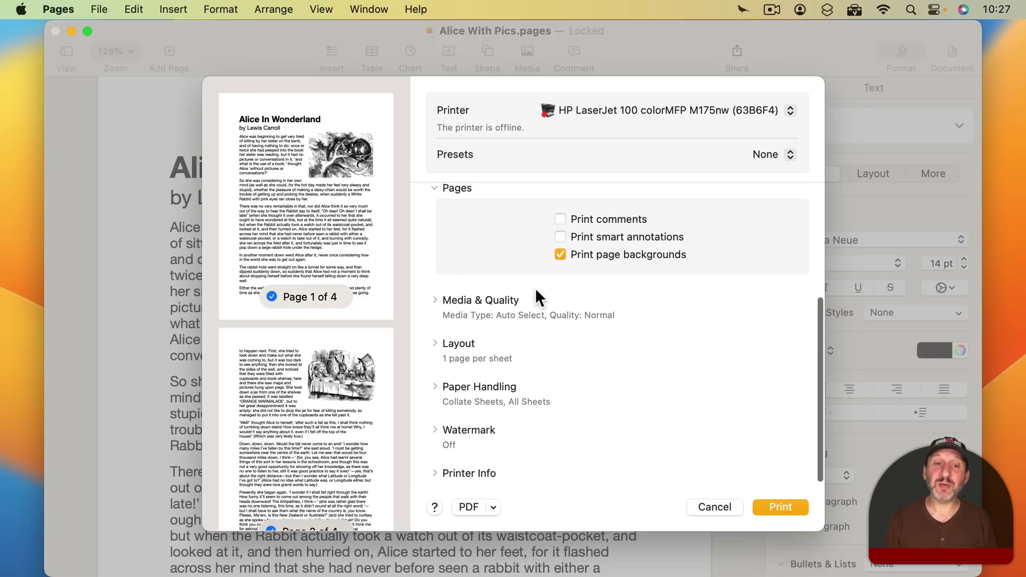
pyautogui.click(436, 344)
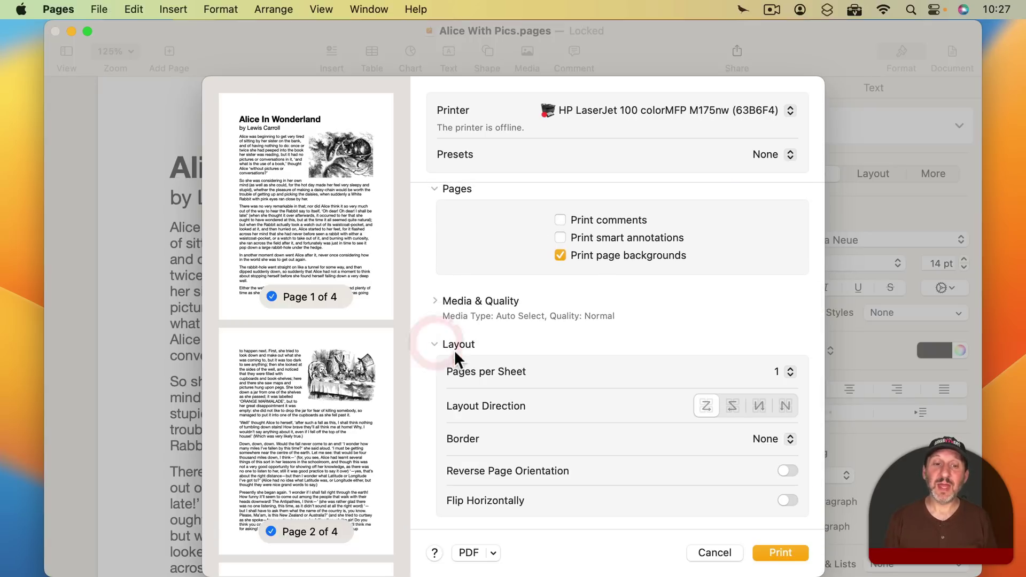
pyautogui.click(788, 372)
pyautogui.click(787, 391)
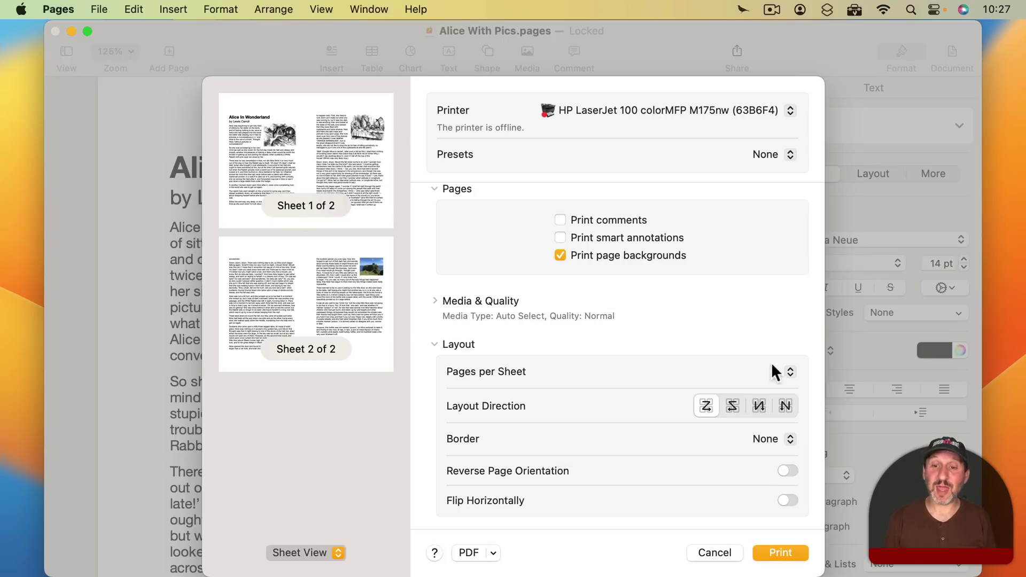
pyautogui.click(790, 371)
pyautogui.click(786, 393)
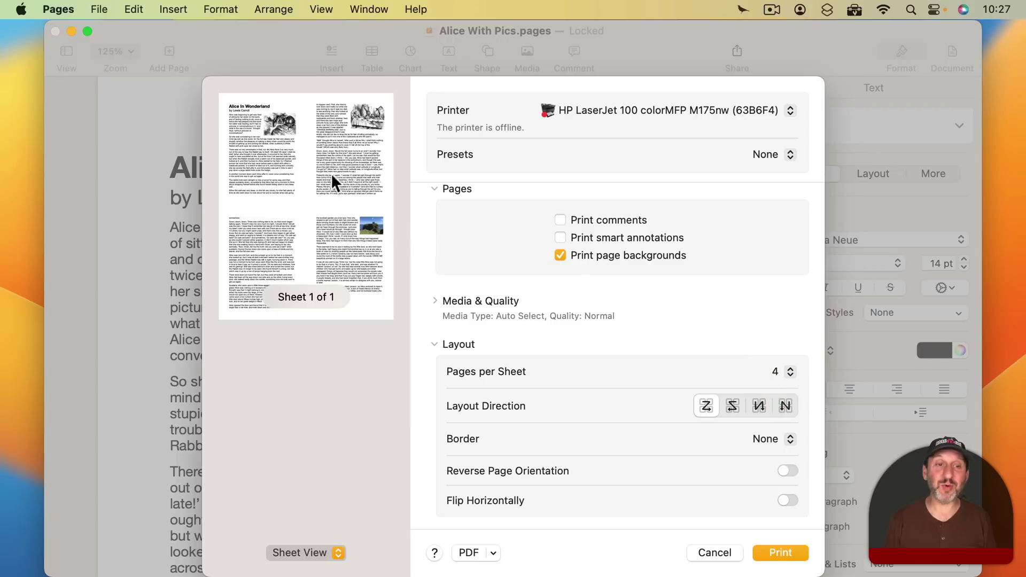